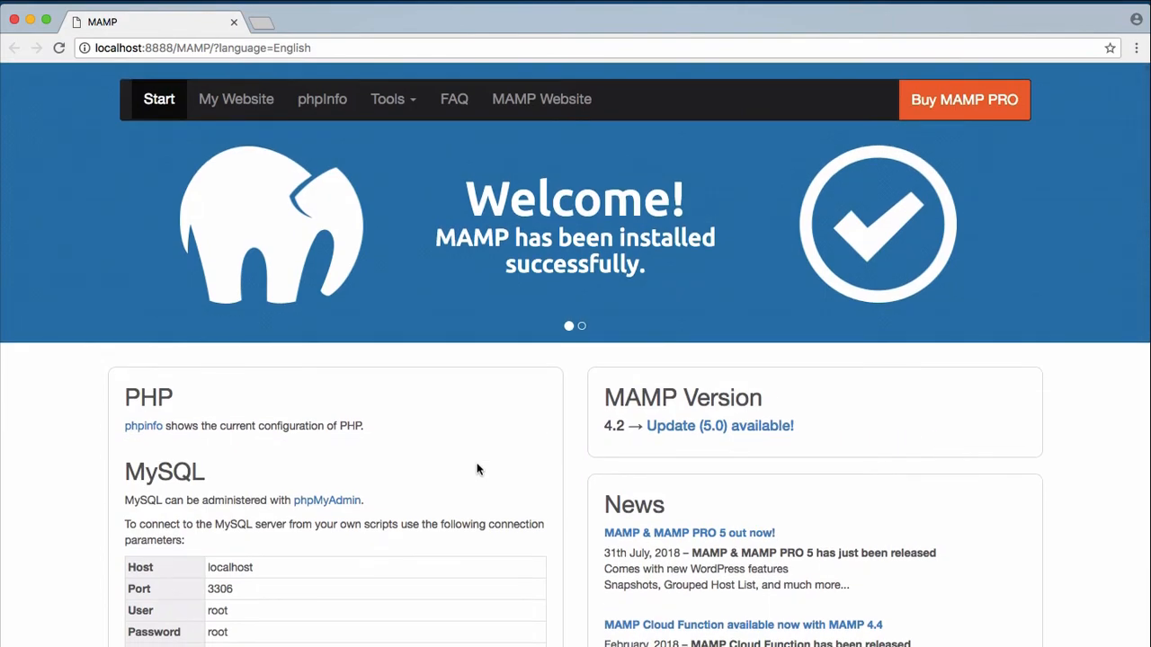
Scroll the MAMP start page to review the MySQL host, port, user and password.
{"action": "scroll", "coordinate": [477, 468], "scroll_direction": "down", "scroll_amount": 3}
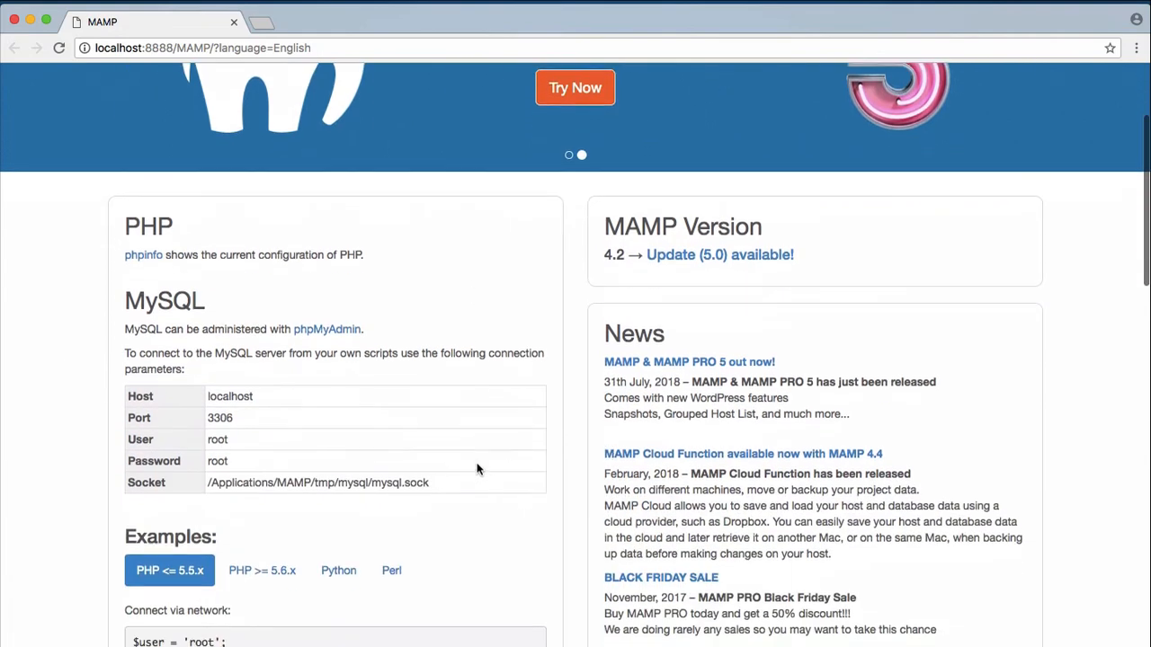
{"action": "scroll", "coordinate": [477, 468], "scroll_direction": "down", "scroll_amount": 3}
{"action": "scroll", "coordinate": [477, 468], "scroll_direction": "up", "scroll_amount": 1}
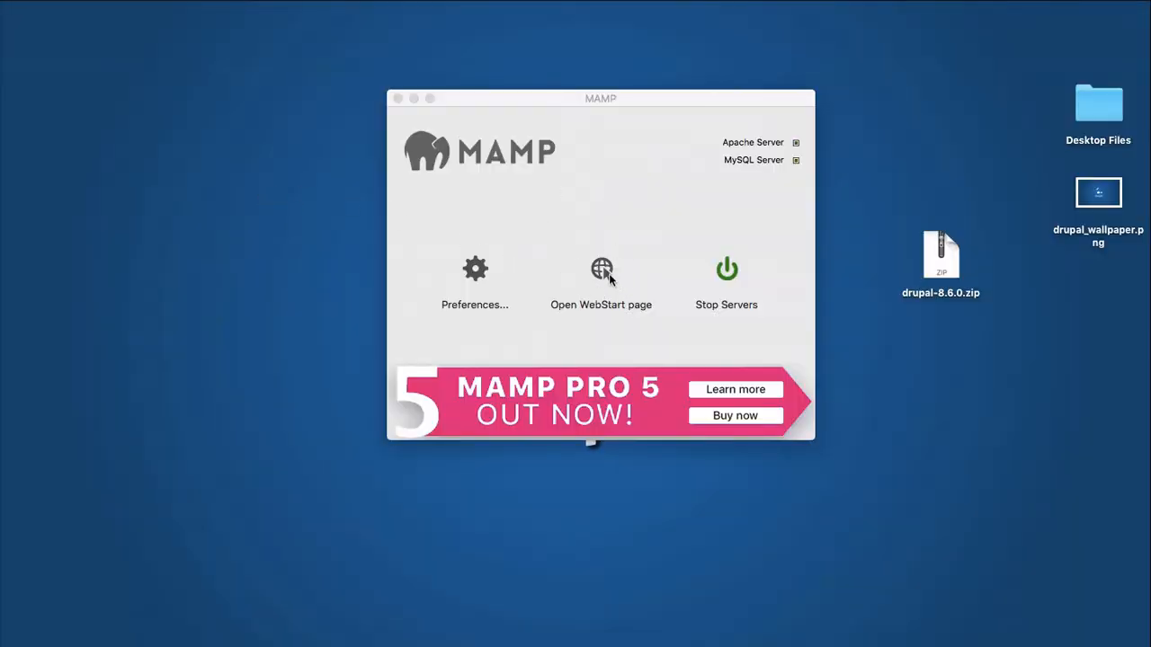
Reopen the MAMP start page, minimize Chrome, and move drupal-8.6.0.zip higher on the desktop.
{"action": "left_click", "coordinate": [602, 272]}
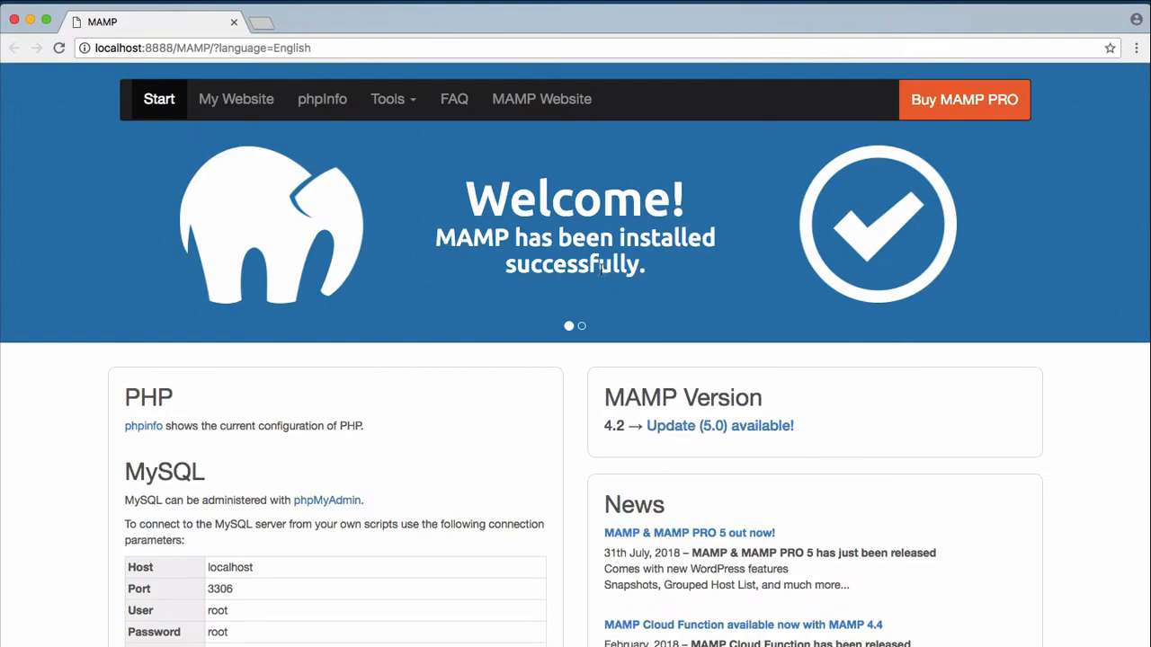
{"action": "scroll", "coordinate": [398, 368], "scroll_direction": "down", "scroll_amount": 10}
{"action": "scroll", "coordinate": [400, 369], "scroll_direction": "up", "scroll_amount": 10}
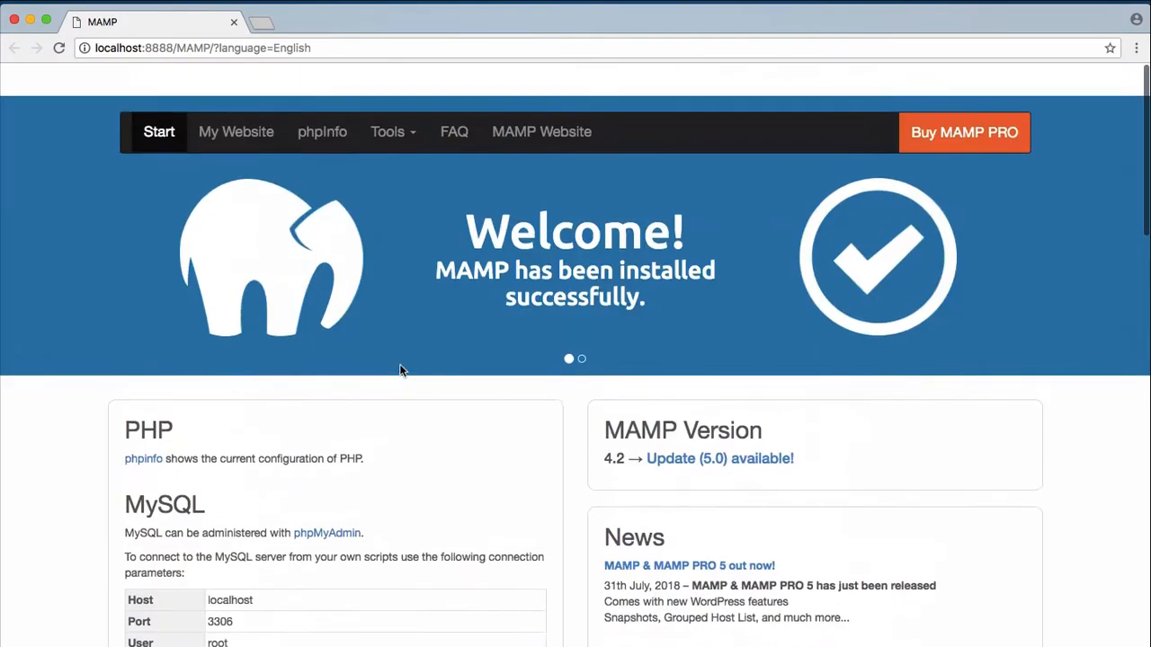
{"action": "left_click", "coordinate": [30, 19]}
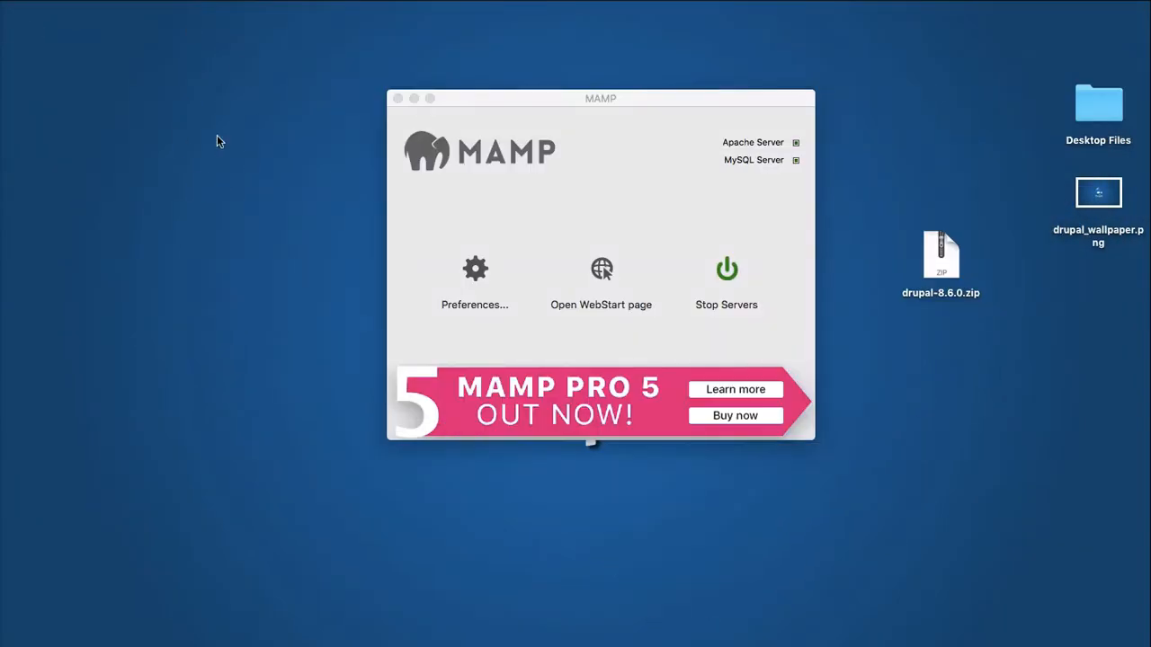
{"action": "left_click_drag", "start_coordinate": [950, 256], "coordinate": [920, 209]}
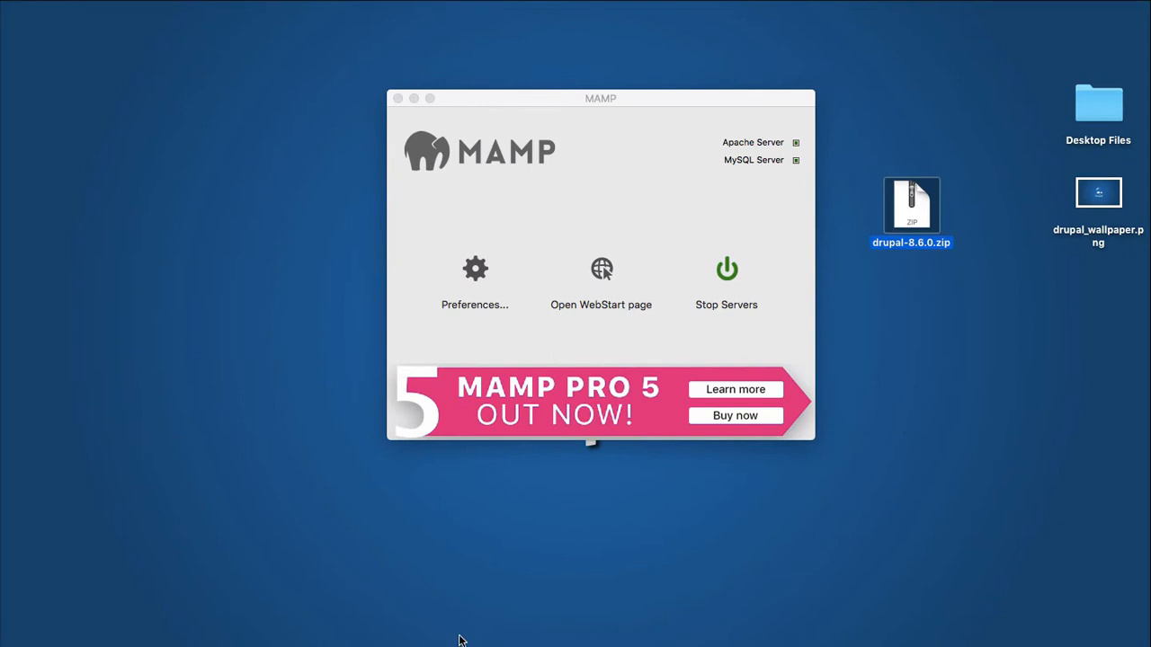
Browse in Finder from Applications into the MAMP folder and open htdocs.
{"action": "left_click", "coordinate": [429, 632]}
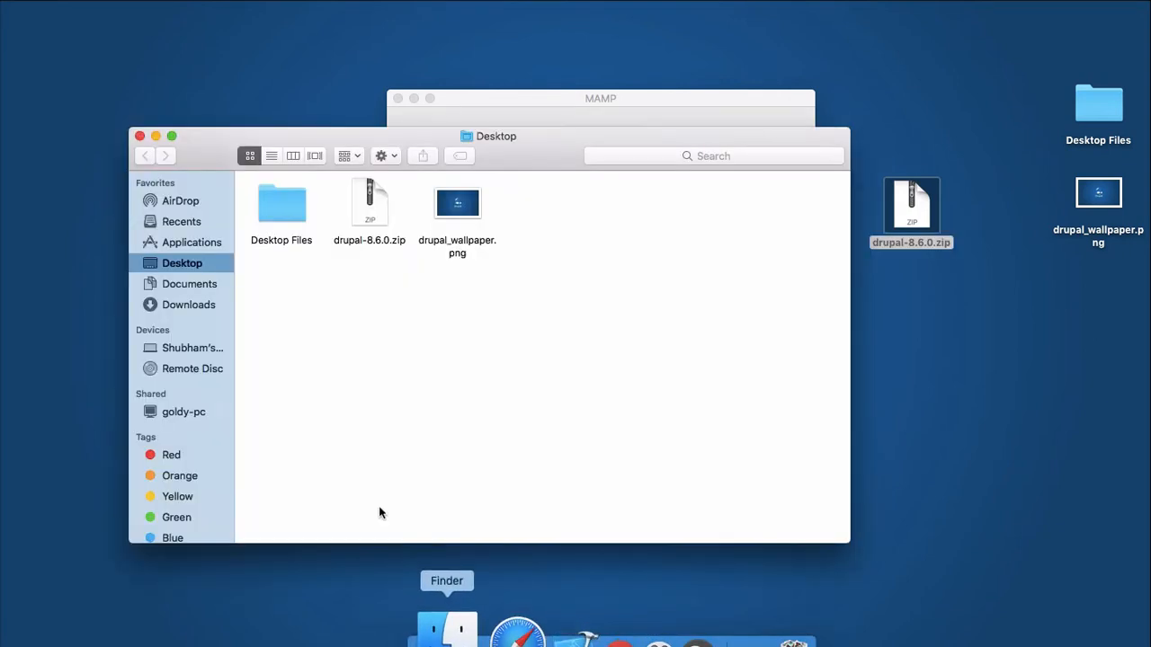
{"action": "left_click", "coordinate": [203, 245]}
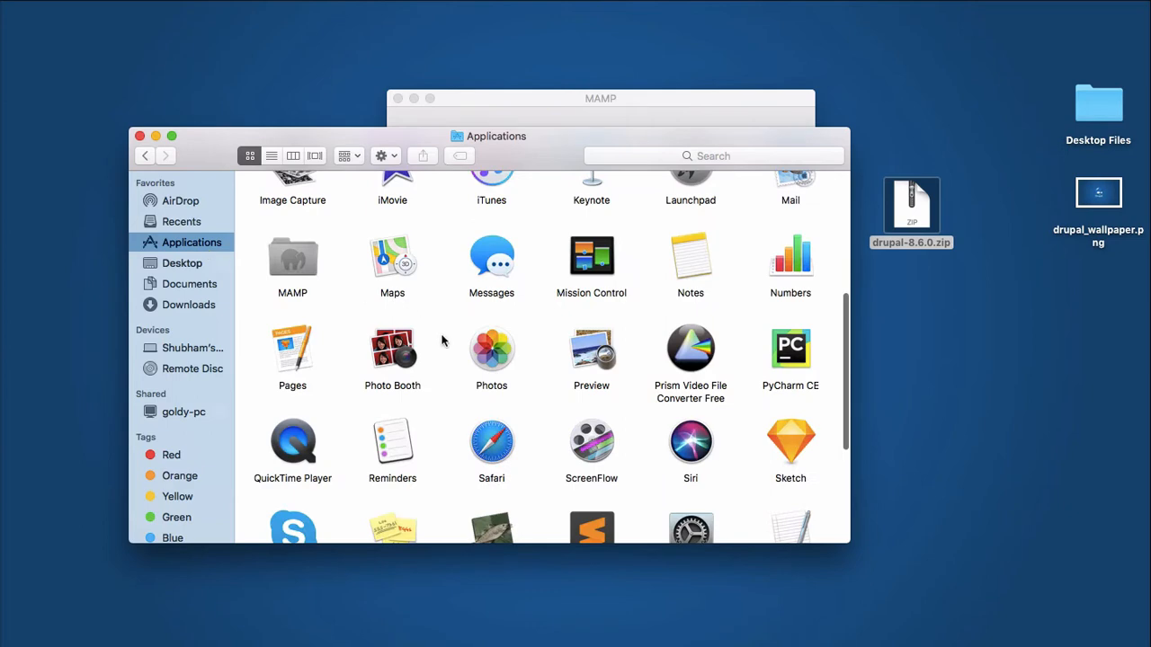
{"action": "scroll", "coordinate": [440, 340], "scroll_direction": "up", "scroll_amount": 2}
{"action": "scroll", "coordinate": [440, 340], "scroll_direction": "down", "scroll_amount": 2}
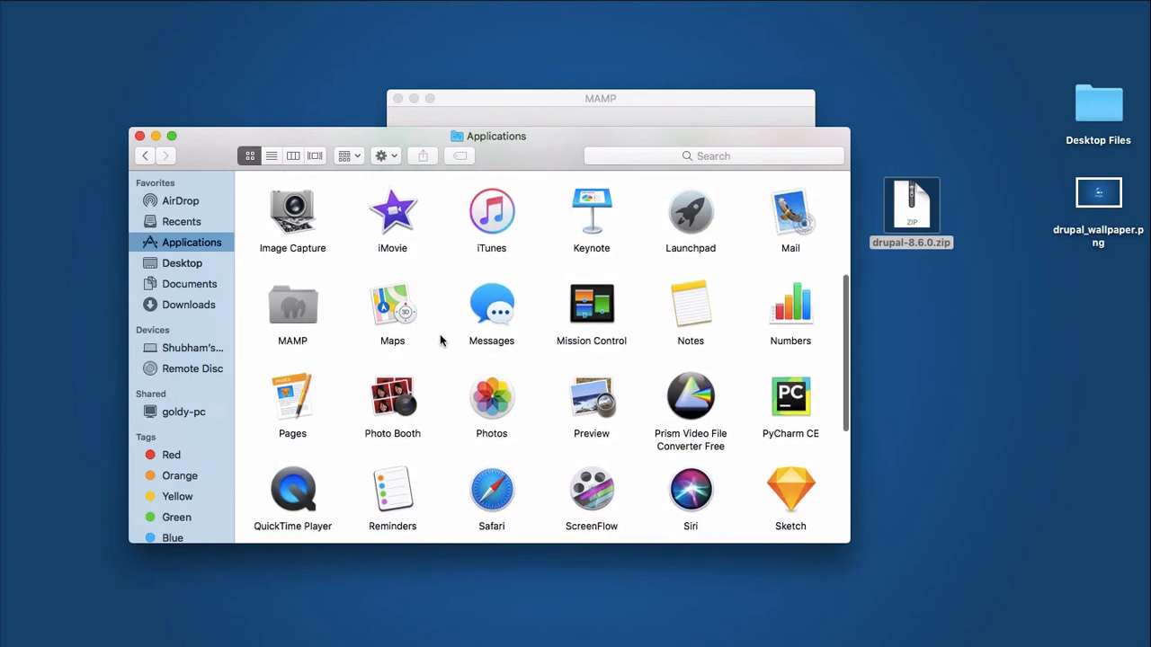
{"action": "left_click", "coordinate": [305, 307]}
{"action": "double_click", "coordinate": [304, 307]}
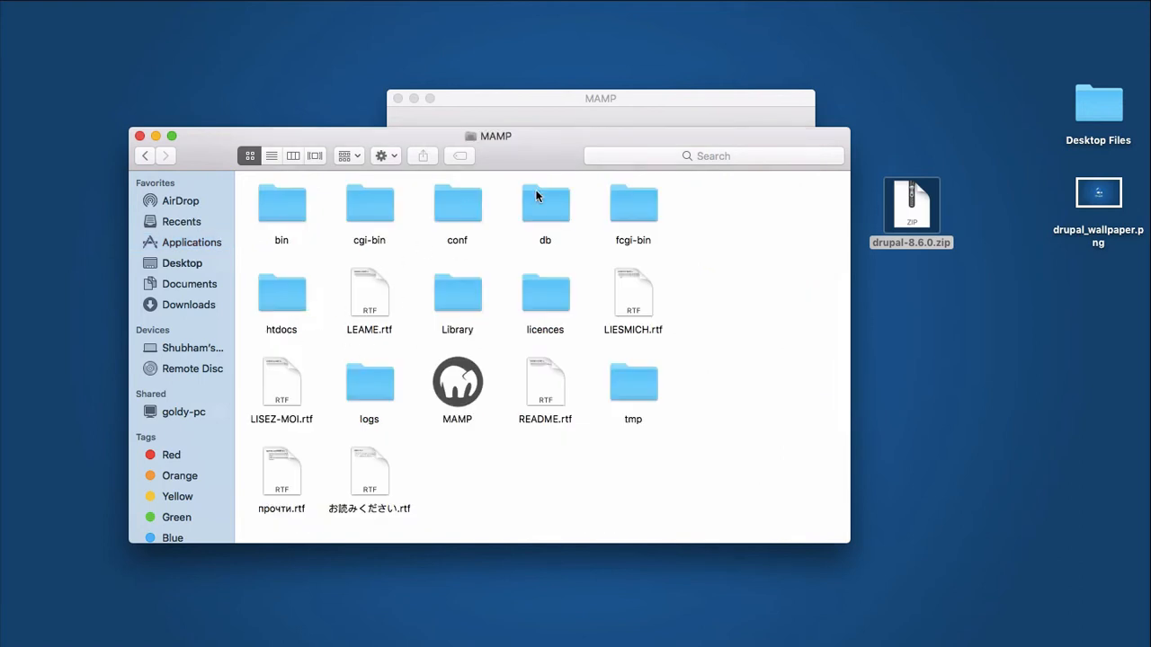
{"action": "scroll", "coordinate": [431, 442], "scroll_direction": "down", "scroll_amount": 1}
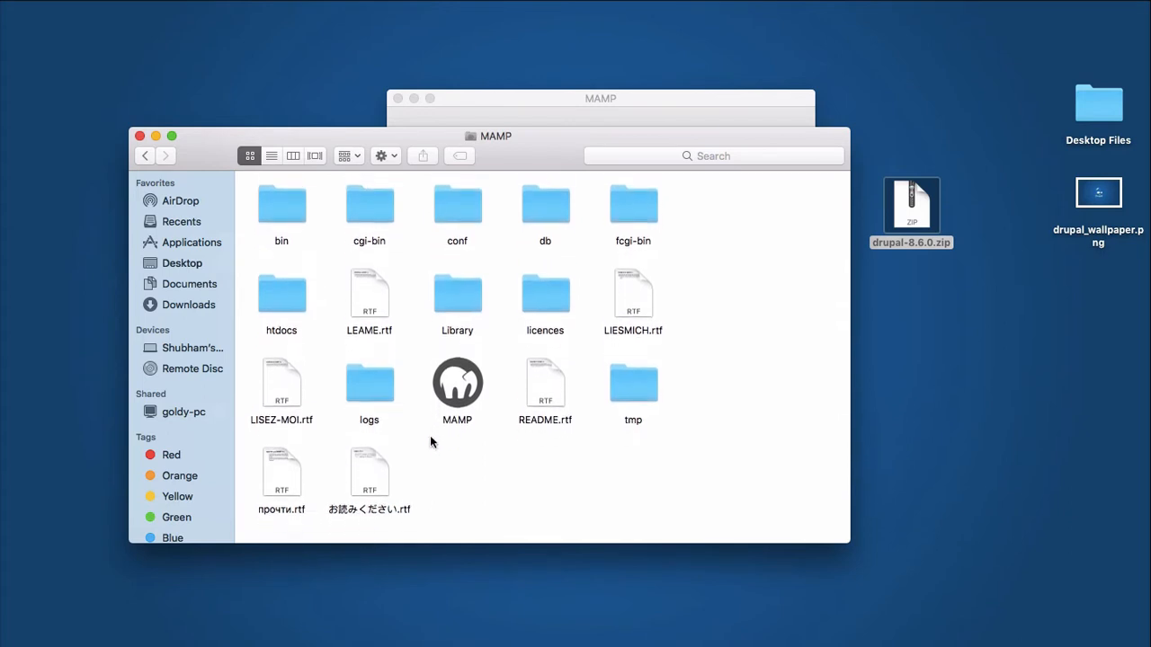
{"action": "double_click", "coordinate": [286, 297]}
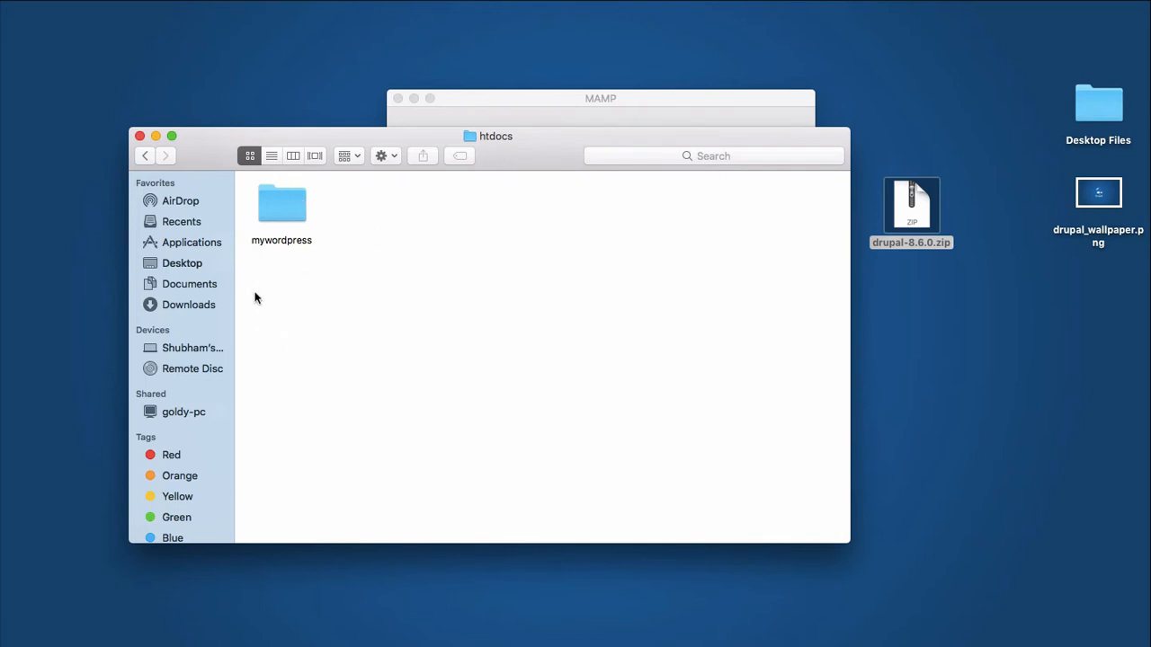
Copy drupal-8.6.0.zip from the desktop into htdocs and unzip it there.
{"action": "left_click", "coordinate": [924, 221]}
{"action": "right_click", "coordinate": [923, 214]}
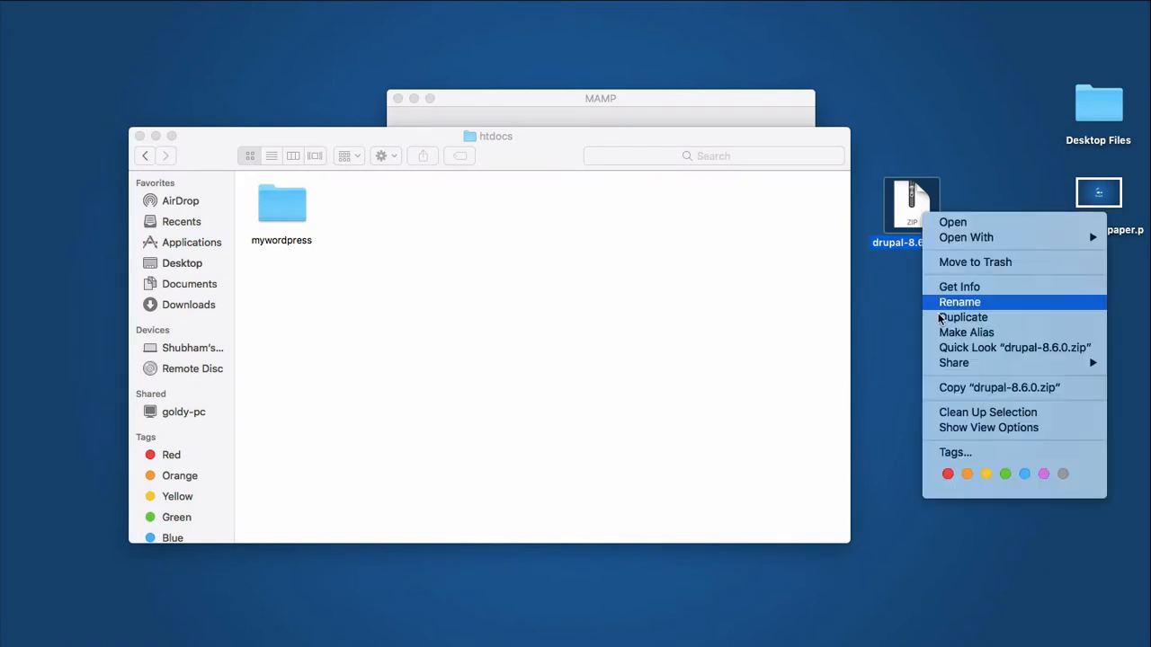
{"action": "left_click", "coordinate": [953, 388]}
{"action": "left_click", "coordinate": [578, 314]}
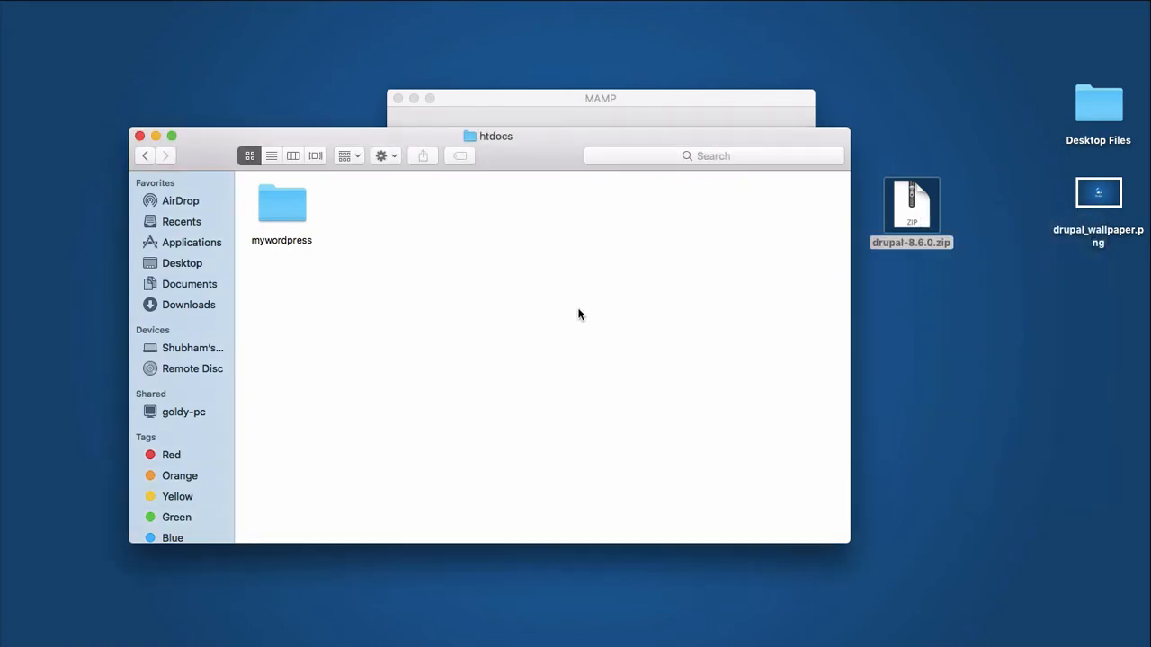
{"action": "right_click", "coordinate": [578, 314]}
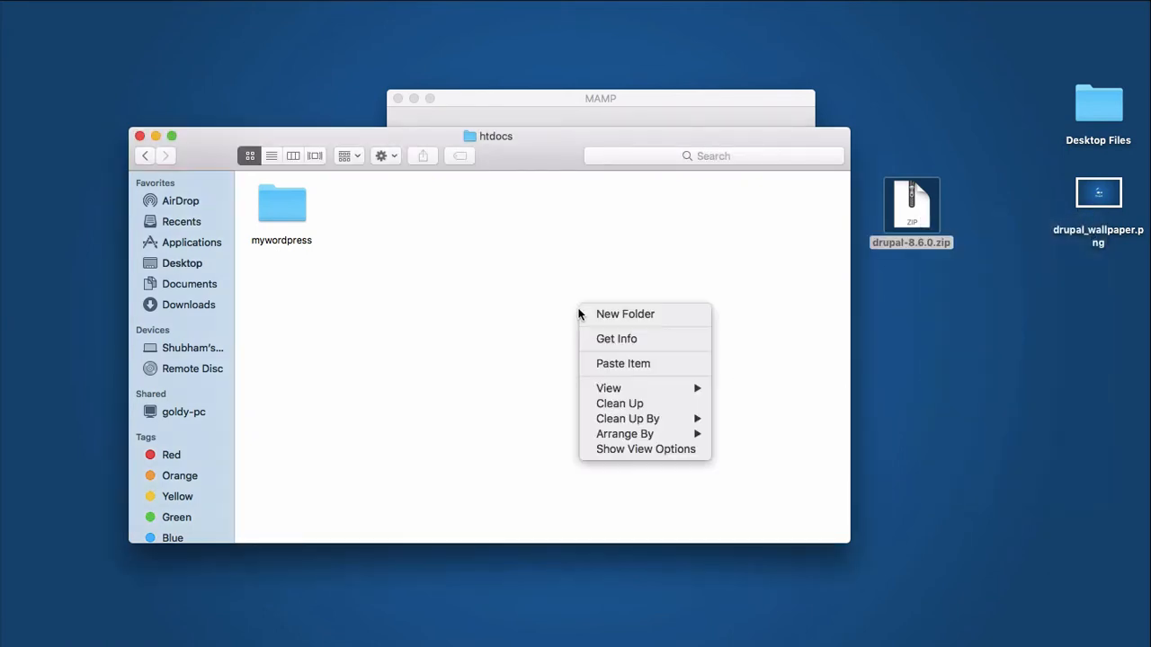
{"action": "left_click", "coordinate": [610, 365]}
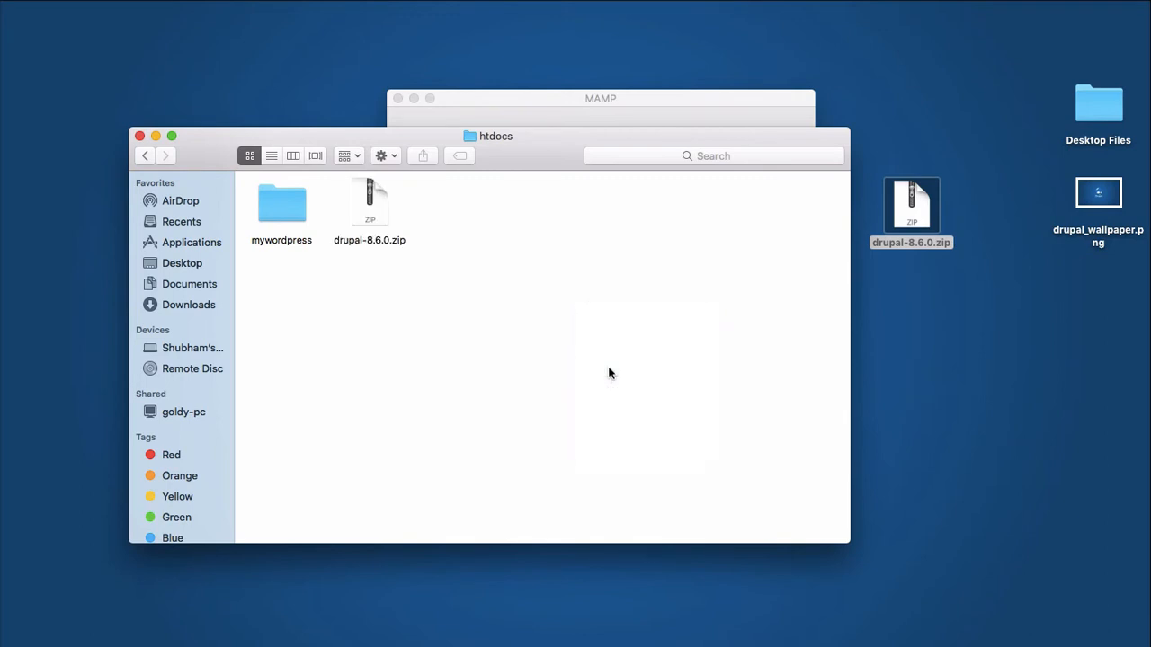
{"action": "left_click", "coordinate": [377, 218]}
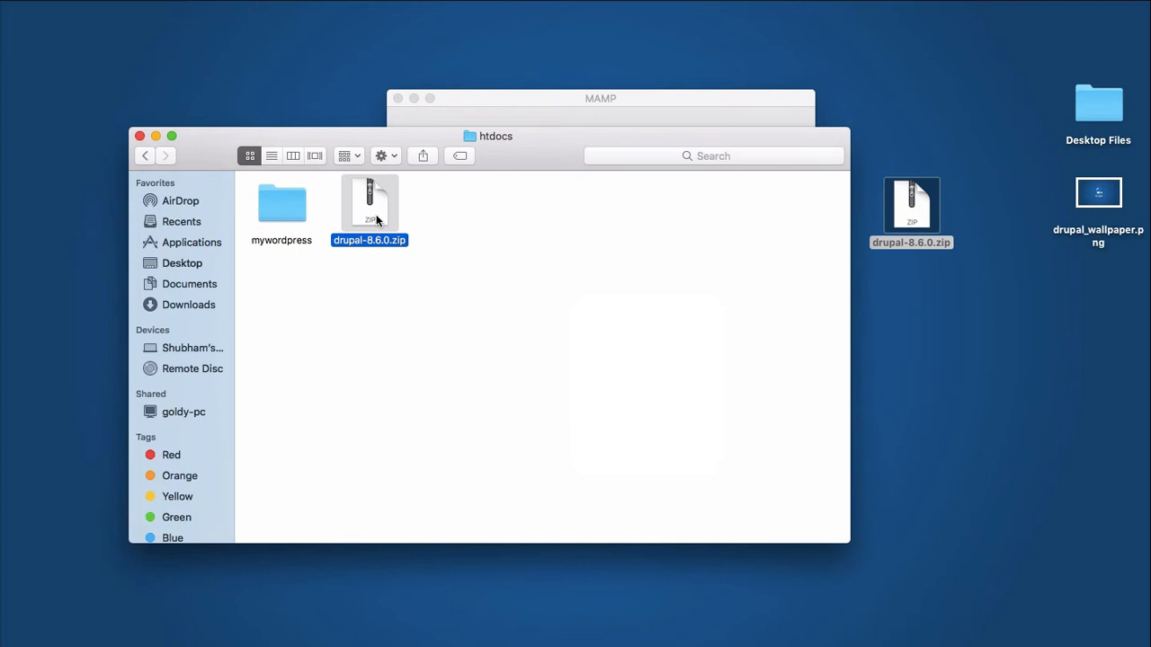
{"action": "double_click", "coordinate": [376, 217]}
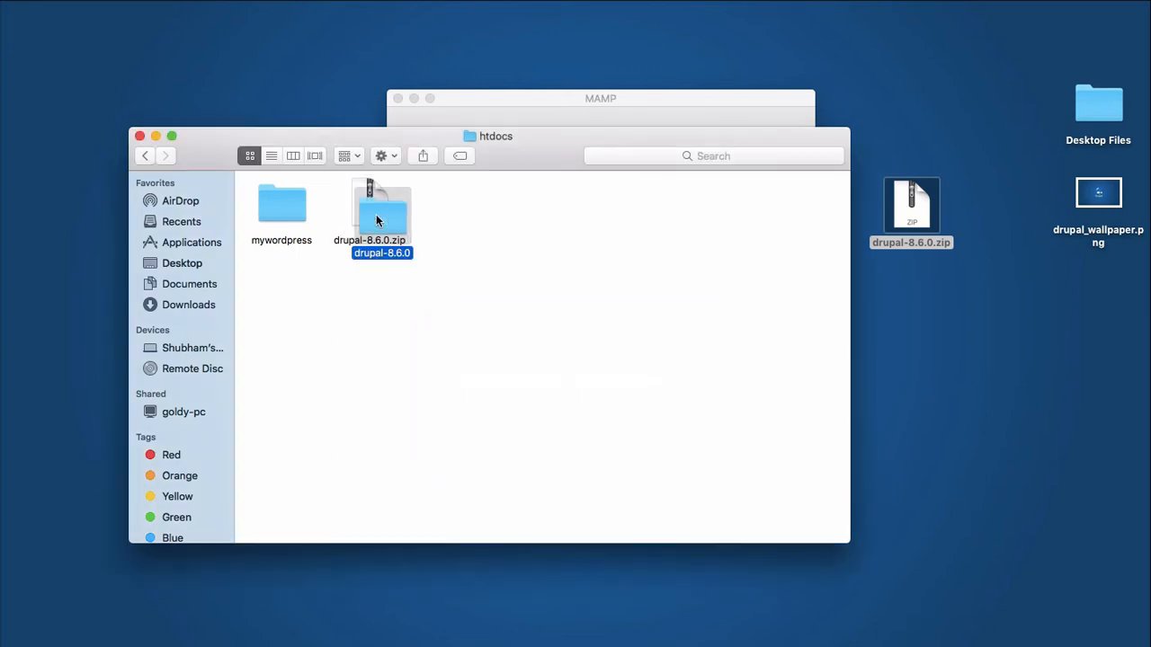
Rename the extracted drupal-8.6.0 folder in htdocs to drupalcourse.
{"action": "left_click_drag", "start_coordinate": [376, 220], "coordinate": [493, 225]}
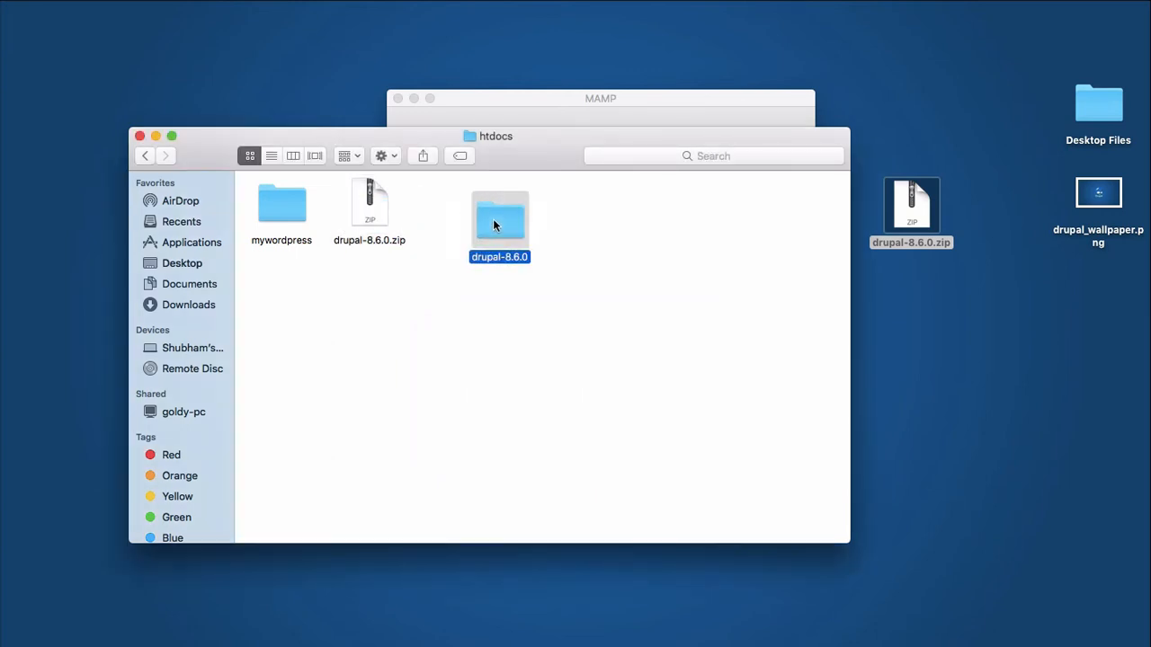
{"action": "left_click", "coordinate": [525, 260]}
{"action": "key", "text": "BackSpace"}
{"action": "type", "text": "drupalcourse"}
{"action": "key", "text": "Return"}
Nudge the drupalcourse folder aside and restore Chrome showing the MAMP start page.
{"action": "left_click_drag", "start_coordinate": [495, 215], "coordinate": [570, 200]}
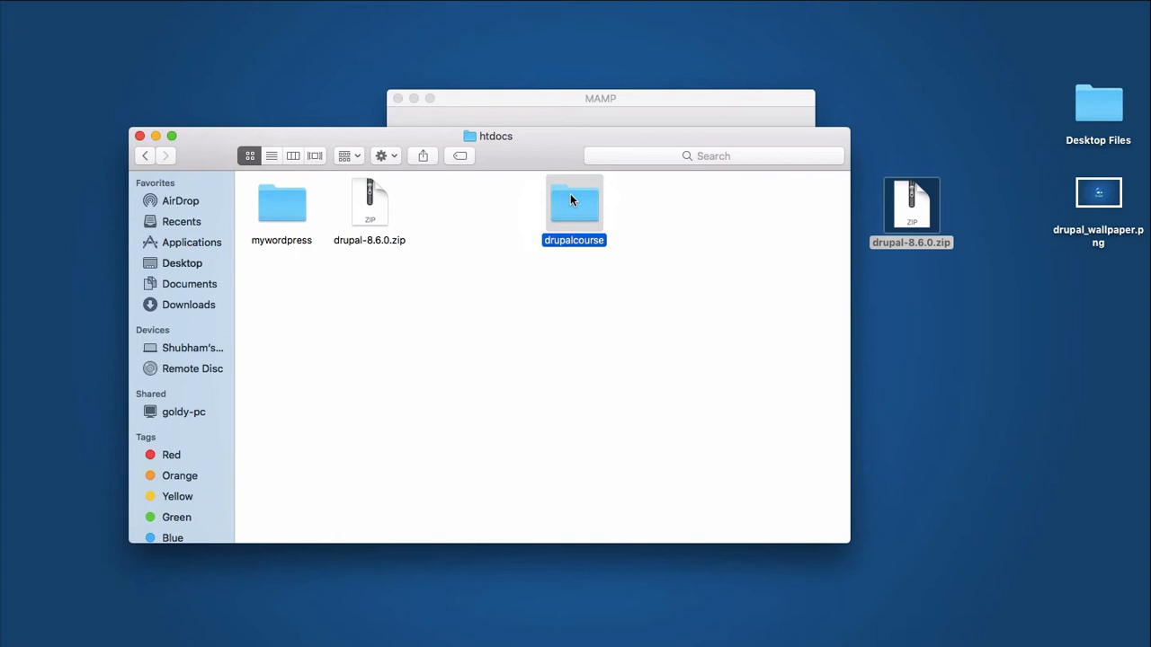
{"action": "left_click", "coordinate": [519, 316]}
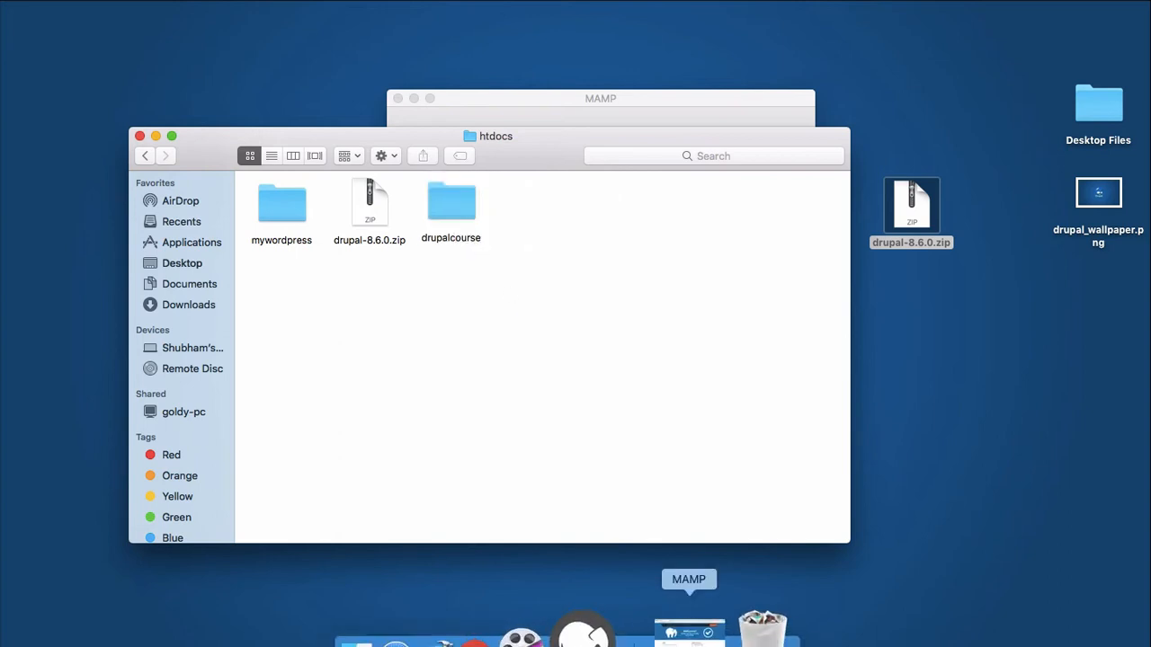
{"action": "left_click", "coordinate": [683, 629]}
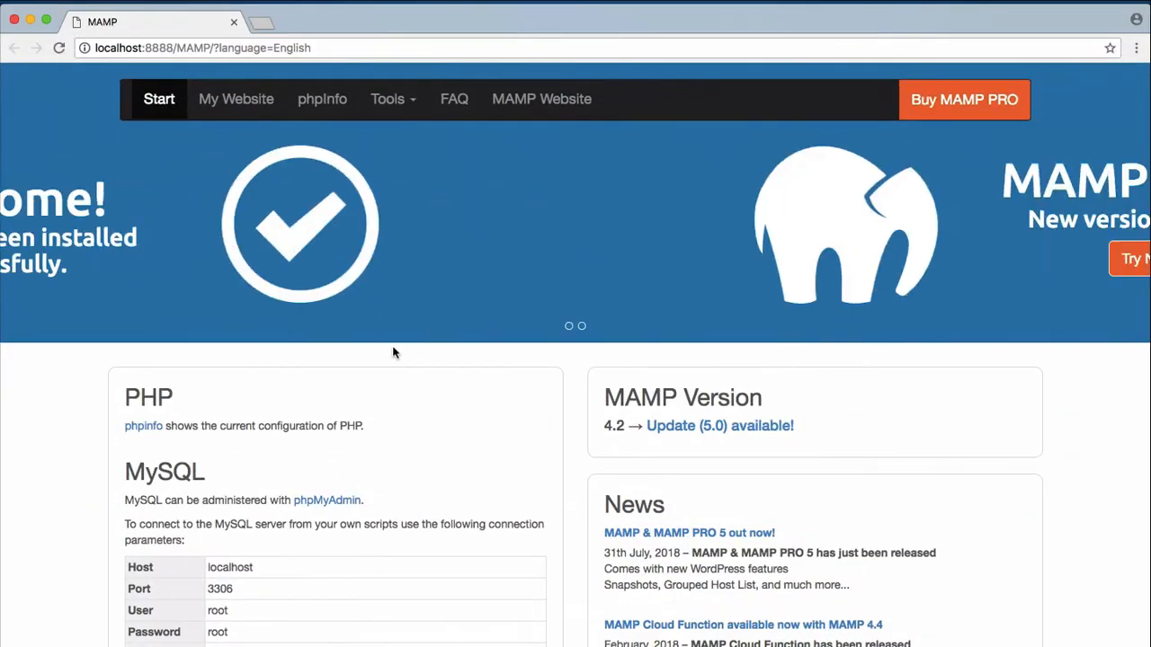
Load localhost:8888/drupalcourse in a new tab to reach the Drupal 8.6.0 installer.
{"action": "left_click", "coordinate": [261, 24]}
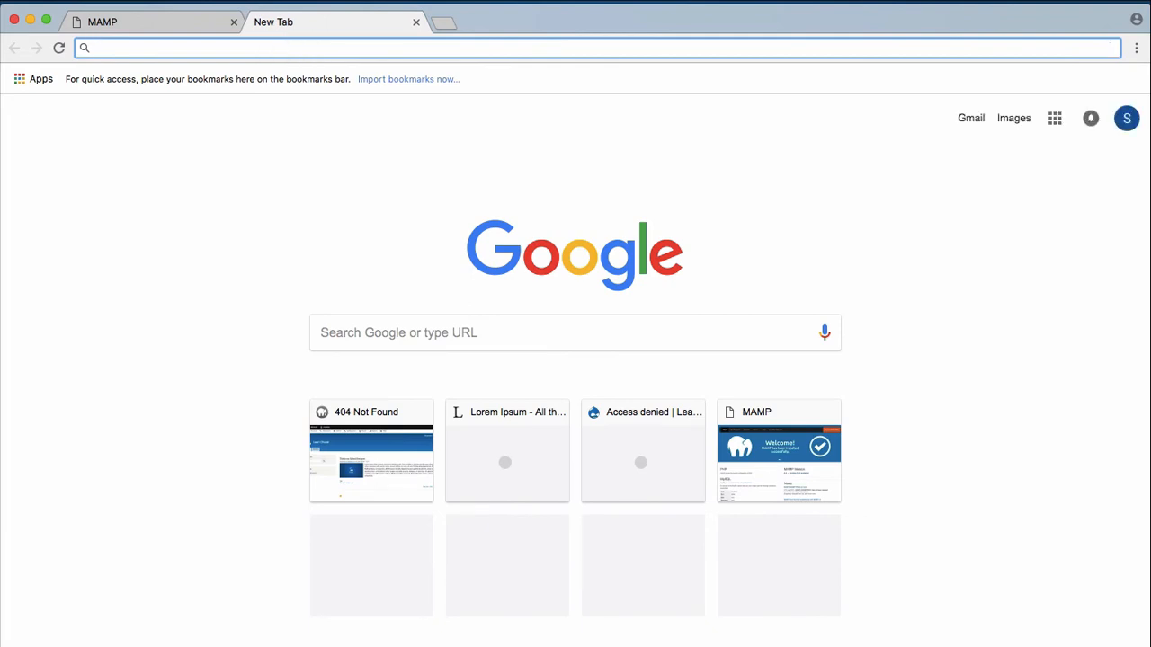
{"action": "type", "text": "lo"}
{"action": "key", "text": "Right"}
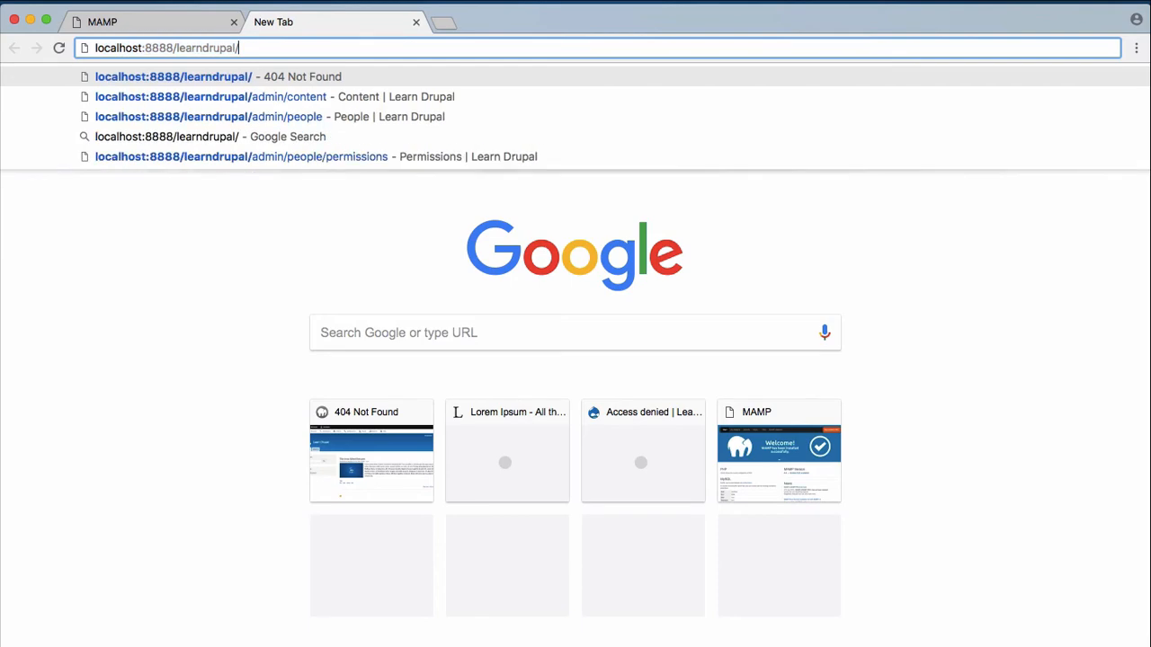
{"action": "key", "text": "BackSpace"}
{"action": "key", "text": "BackSpace"}
{"action": "key", "text": "BackSpace"}
{"action": "key", "text": "BackSpace"}
{"action": "key", "text": "BackSpace"}
{"action": "key", "text": "BackSpace"}
{"action": "key", "text": "BackSpace"}
{"action": "key", "text": "BackSpace"}
{"action": "key", "text": "BackSpace"}
{"action": "key", "text": "BackSpace"}
{"action": "key", "text": "BackSpace"}
{"action": "key", "text": "BackSpace"}
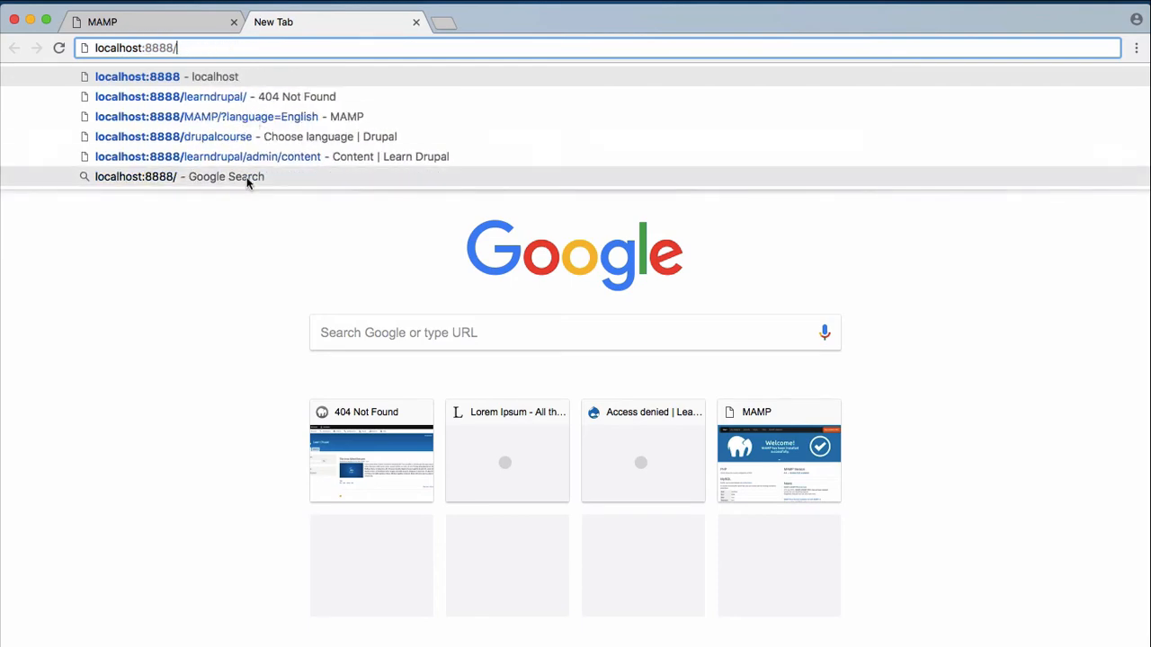
{"action": "key", "text": "ctrl+Up"}
{"action": "left_click", "coordinate": [222, 340]}
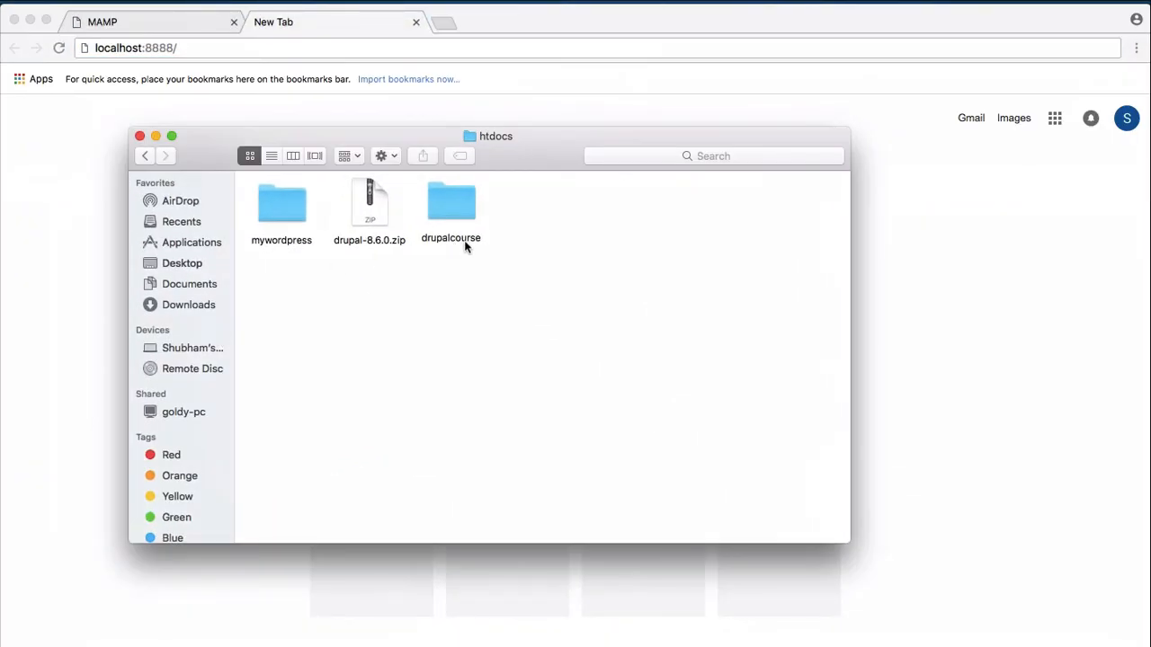
{"action": "left_click", "coordinate": [274, 51]}
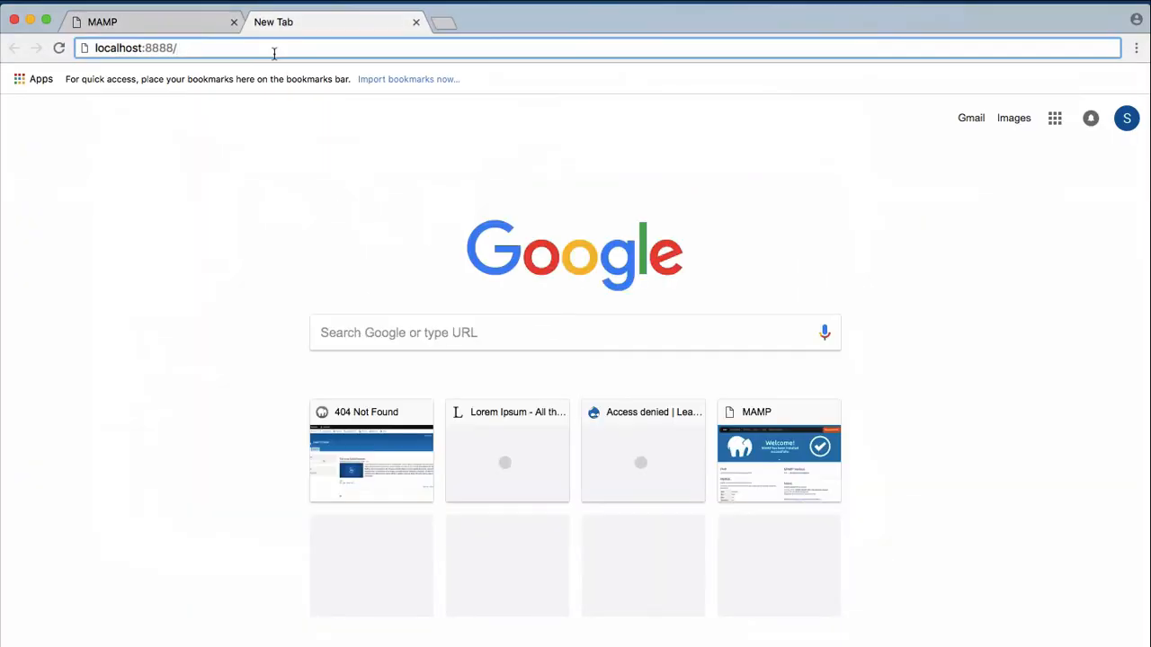
{"action": "type", "text": "drupa"}
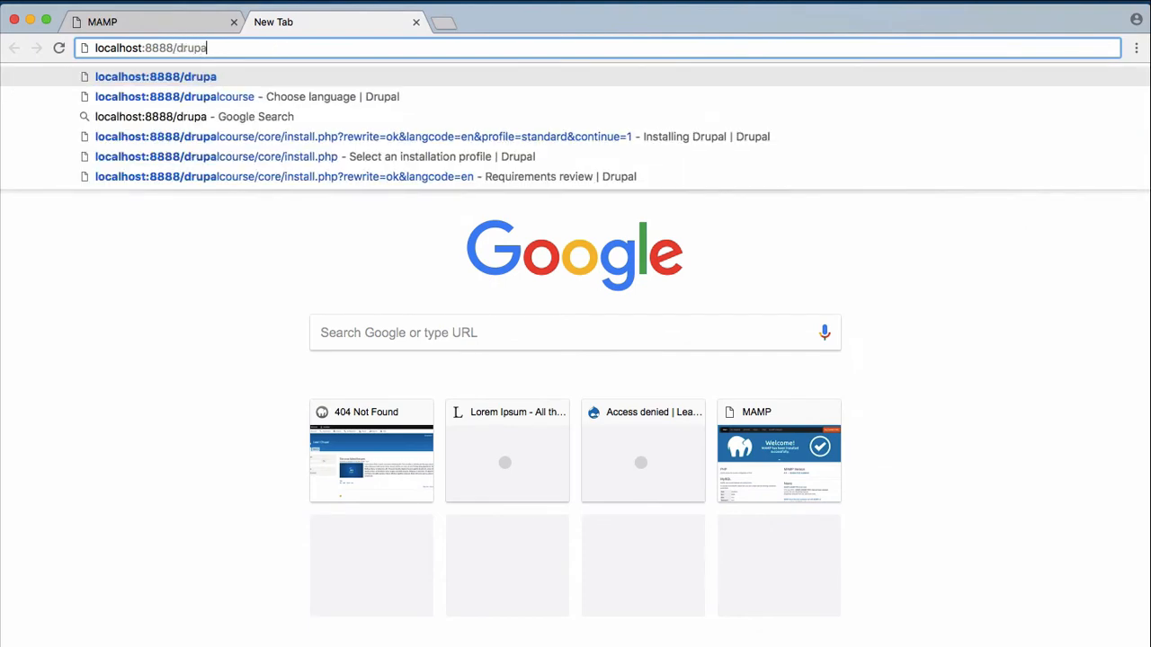
{"action": "type", "text": "lcour"}
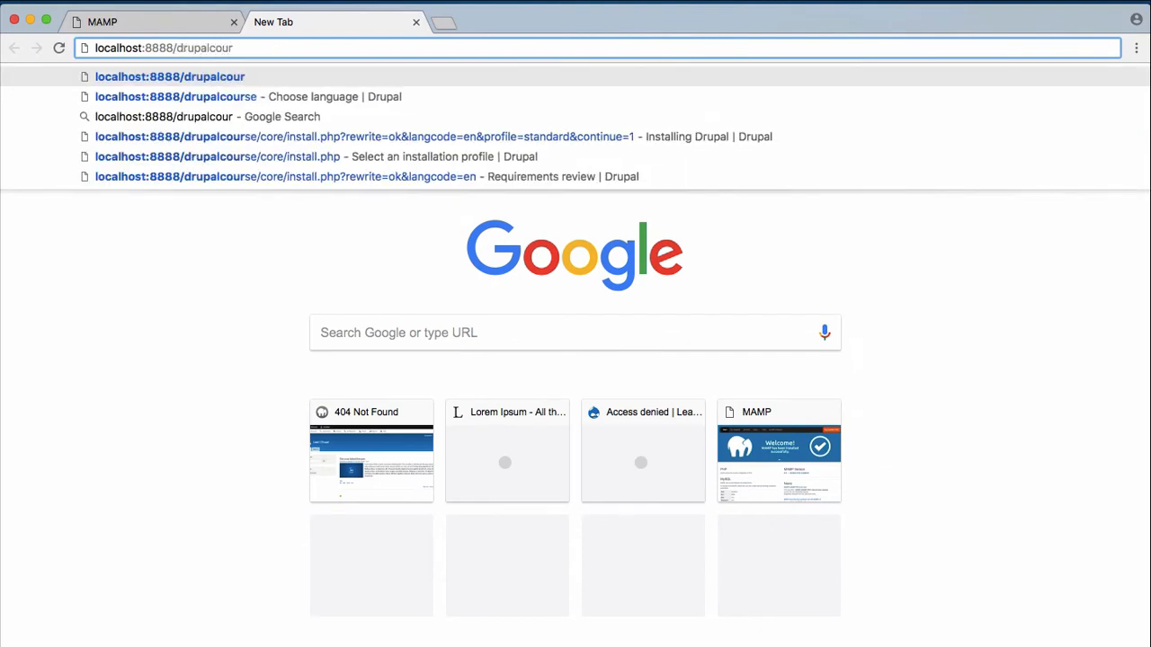
{"action": "key", "text": "Down"}
{"action": "key", "text": "Return"}
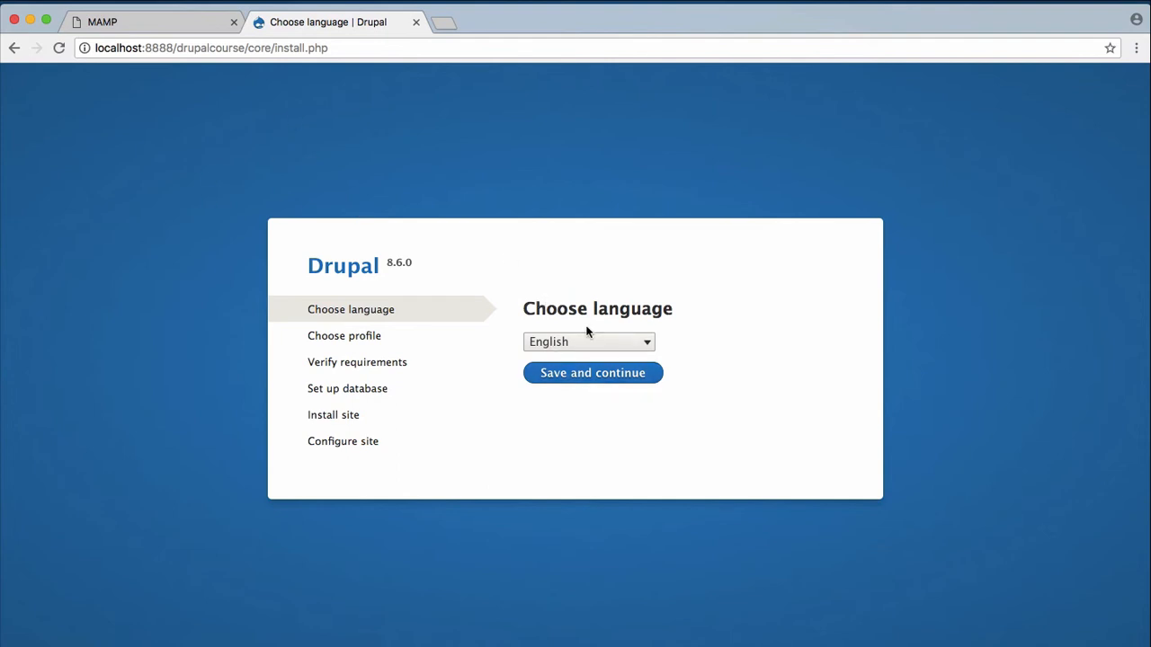
Accept English and the Standard profile, reaching the Requirements review with its OPcode caching warning.
{"action": "left_click", "coordinate": [582, 386]}
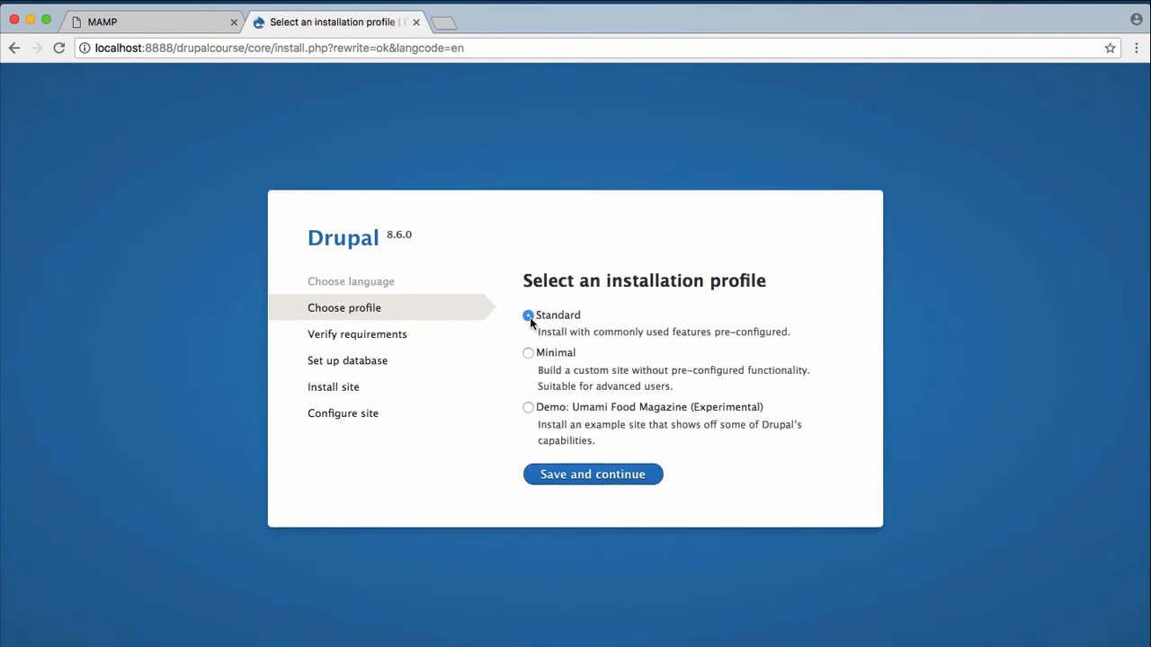
{"action": "left_click", "coordinate": [620, 481]}
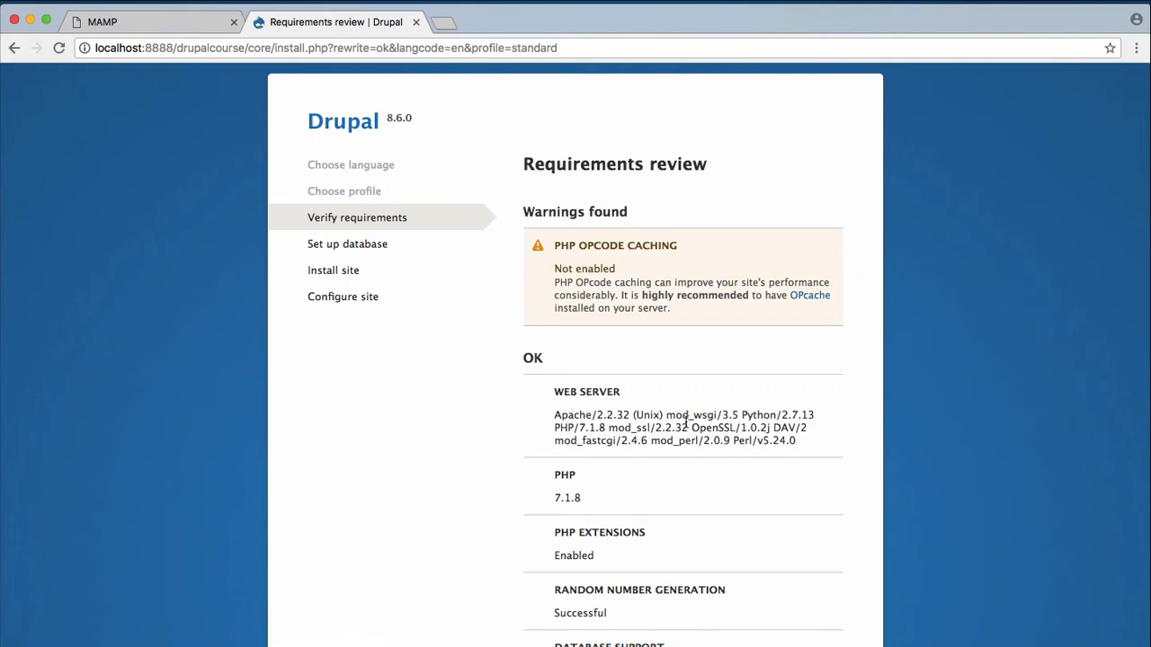
{"action": "scroll", "coordinate": [687, 422], "scroll_direction": "down", "scroll_amount": 5}
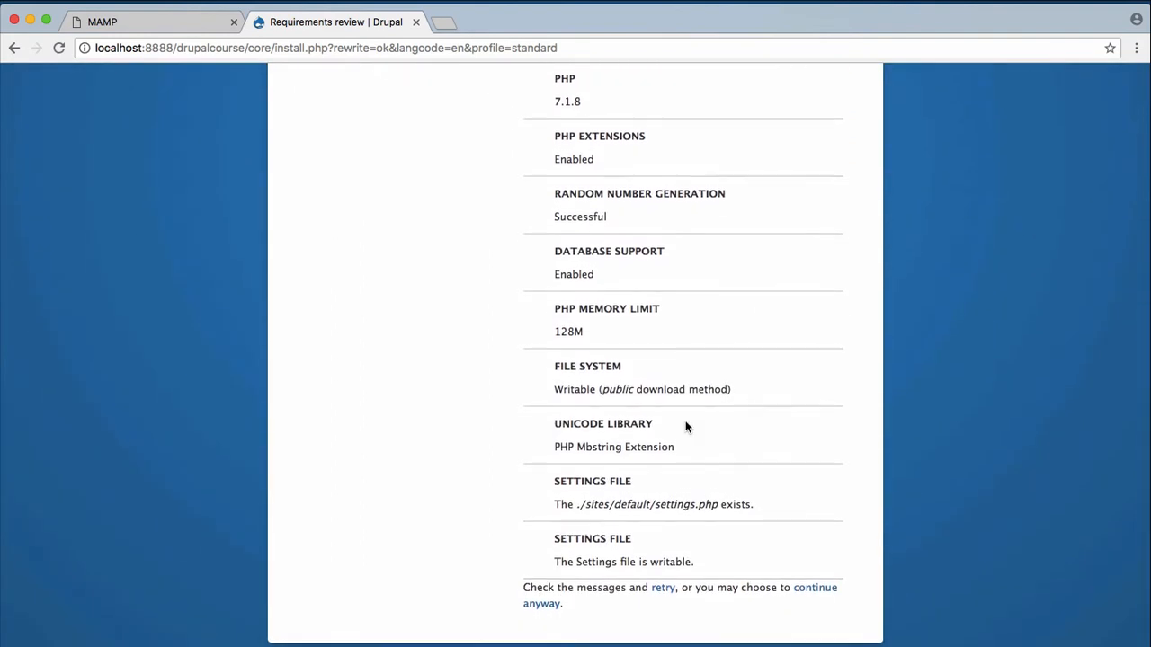
Continue anyway past the OPcode warning to the Database configuration step.
{"action": "left_click", "coordinate": [817, 592]}
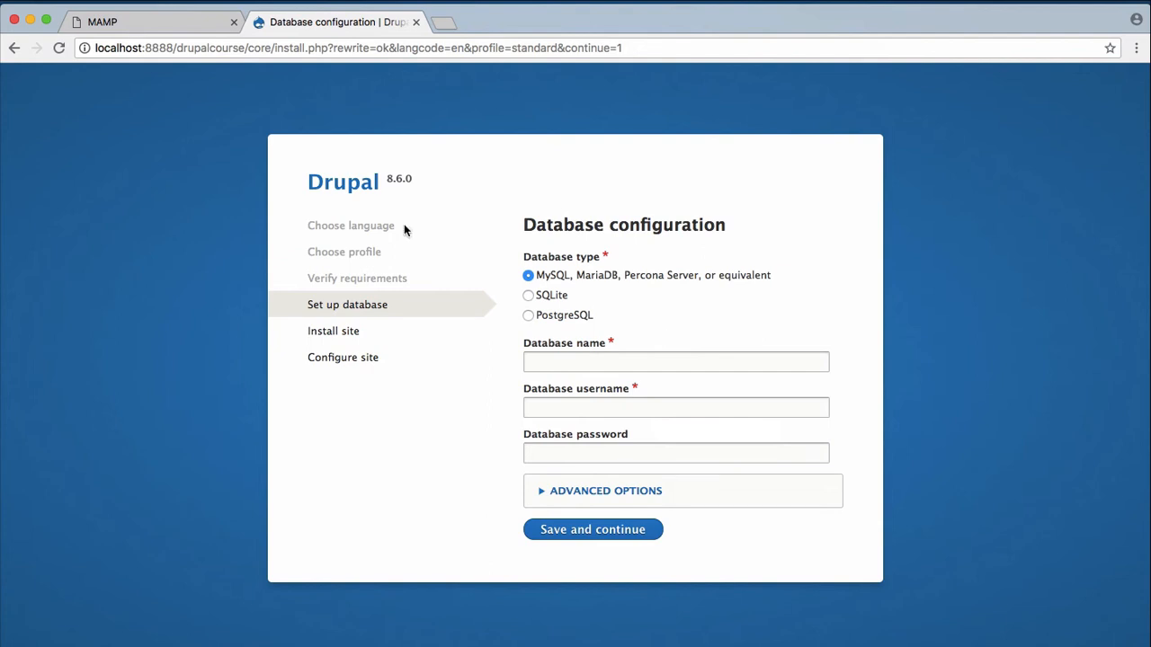
Go back to the MAMP start page and launch phpMyAdmin from its MySQL section.
{"action": "left_click", "coordinate": [155, 31]}
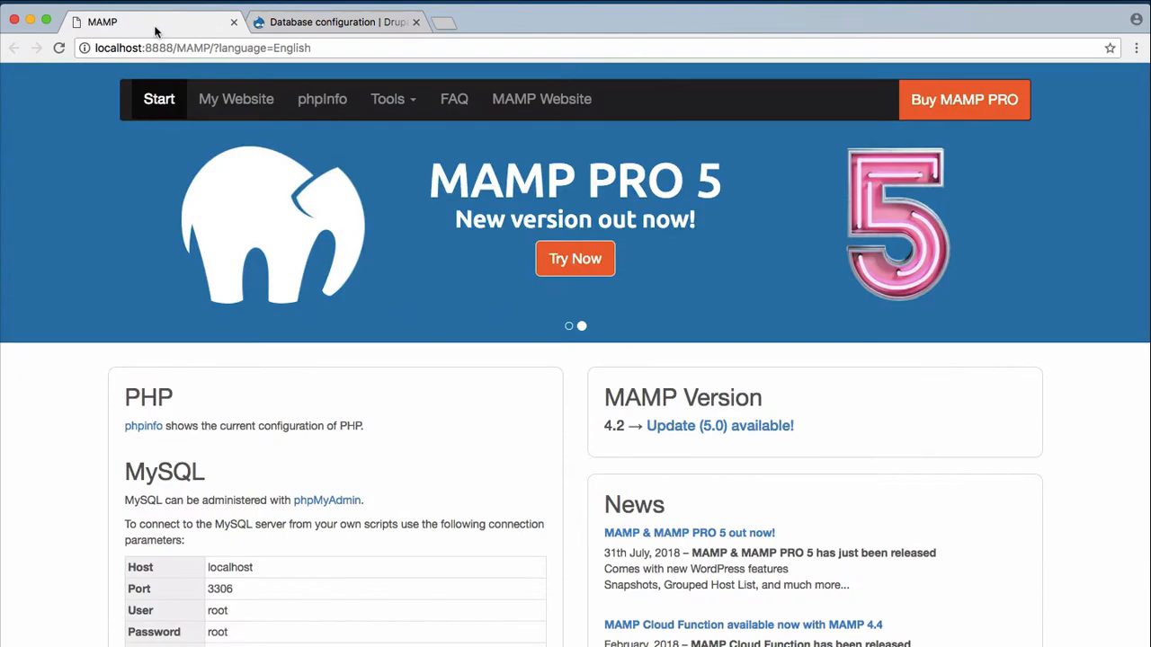
{"action": "key", "text": "ctrl+Up"}
{"action": "left_click", "coordinate": [351, 159]}
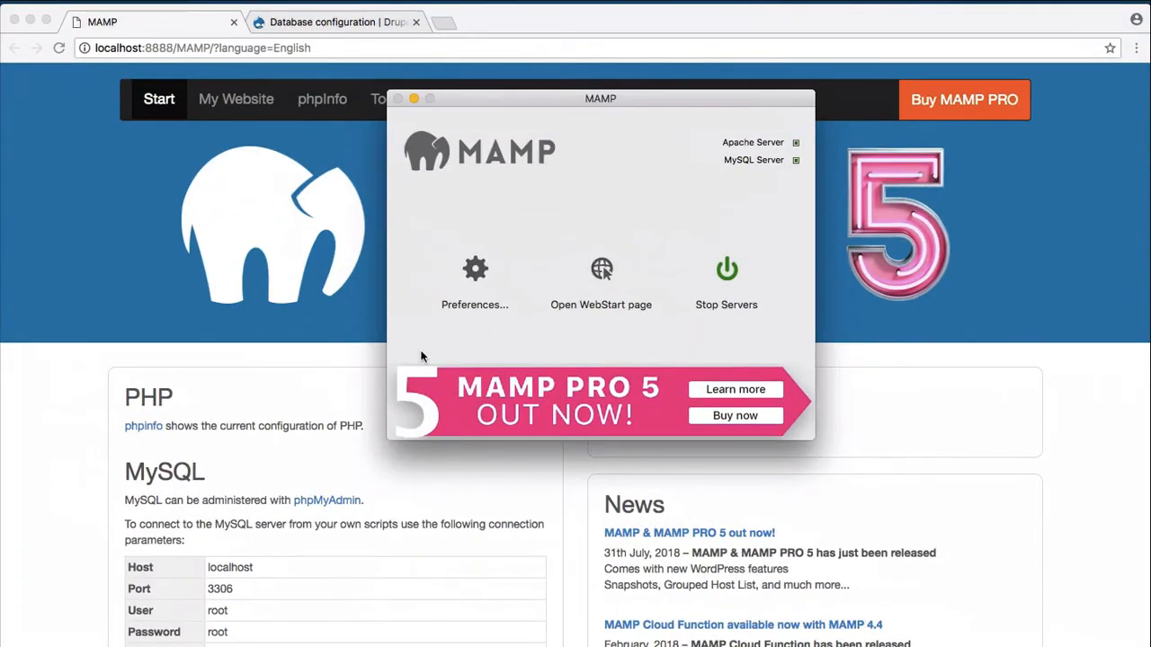
{"action": "key", "text": "ctrl+Up"}
{"action": "left_click", "coordinate": [698, 483]}
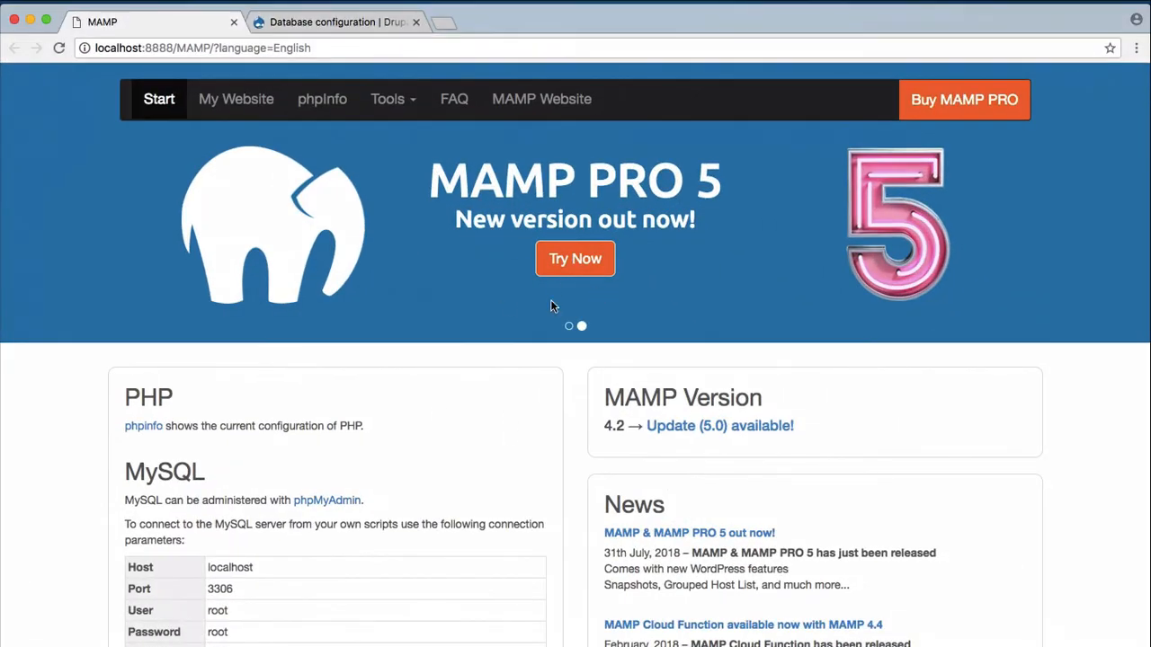
{"action": "scroll", "coordinate": [454, 444], "scroll_direction": "down", "scroll_amount": 5}
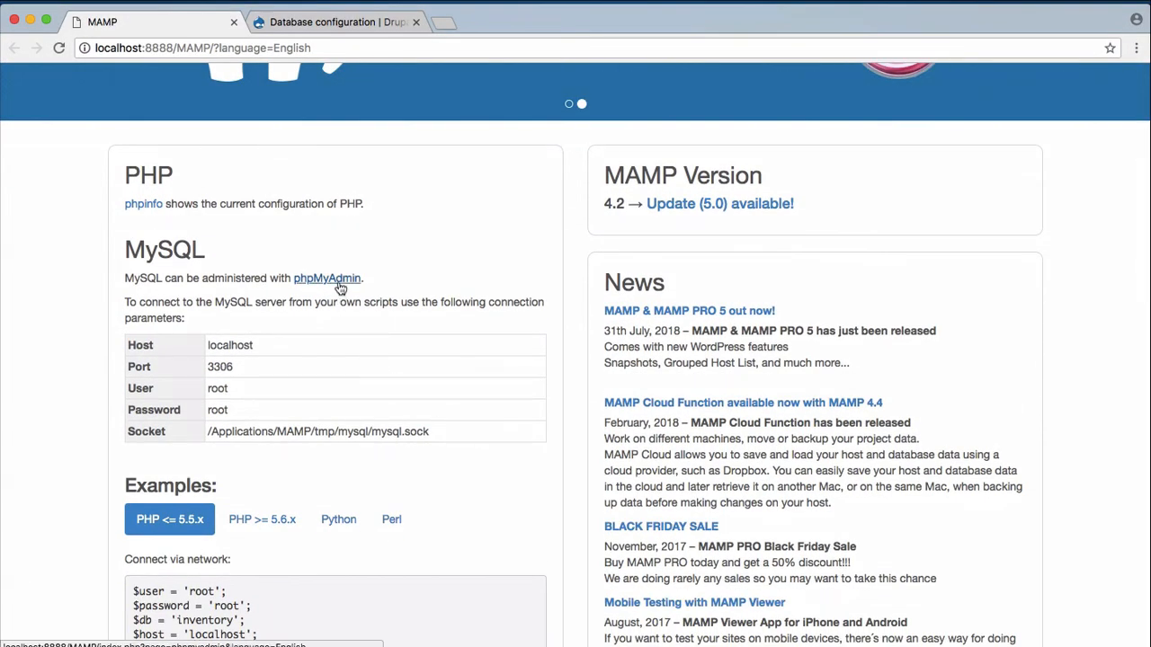
{"action": "left_click", "coordinate": [340, 285]}
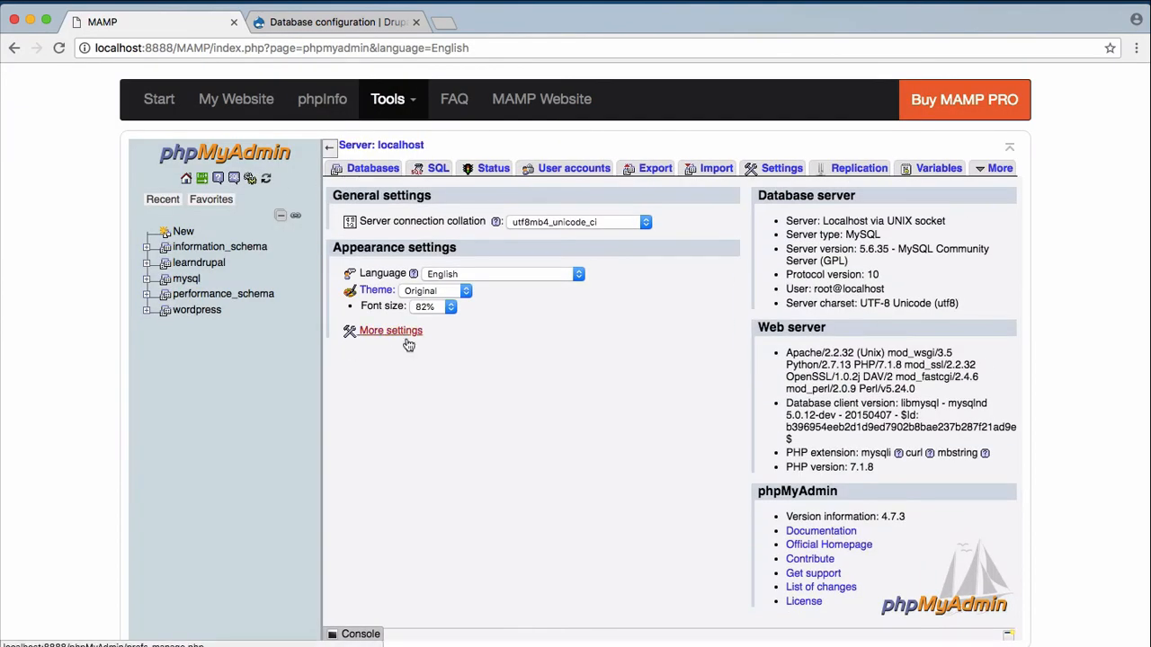
Create an empty drupalcourse database in phpMyAdmin's Databases tab, then return to the Drupal installer.
{"action": "left_click", "coordinate": [376, 169]}
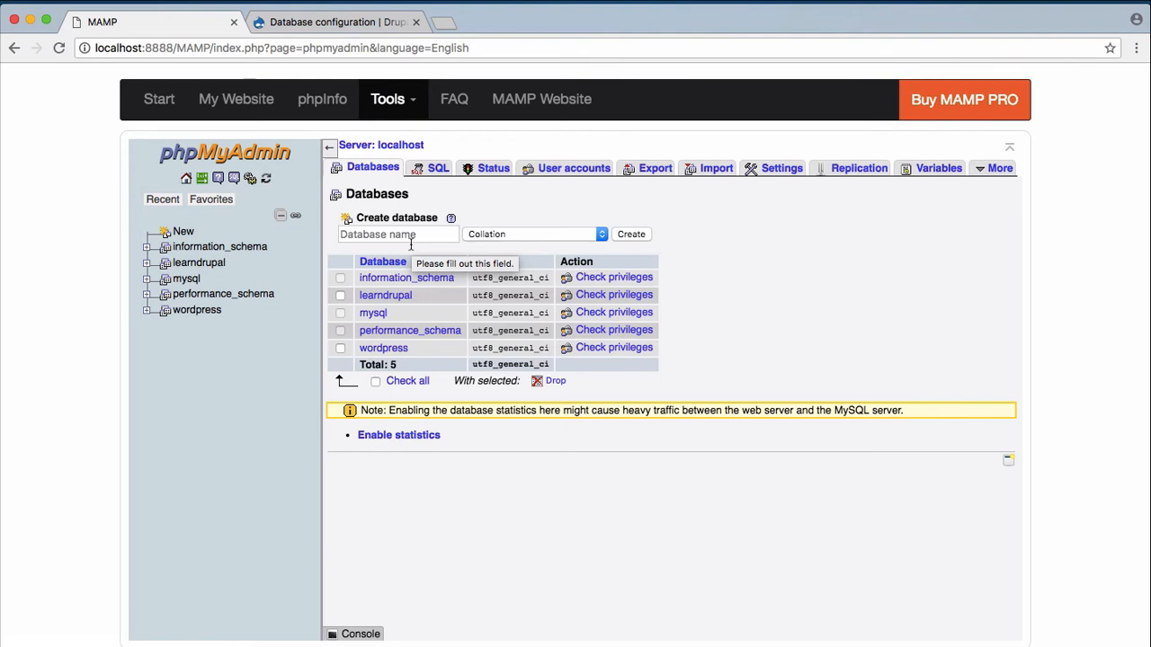
{"action": "left_click", "coordinate": [411, 235]}
{"action": "type", "text": "drupal"}
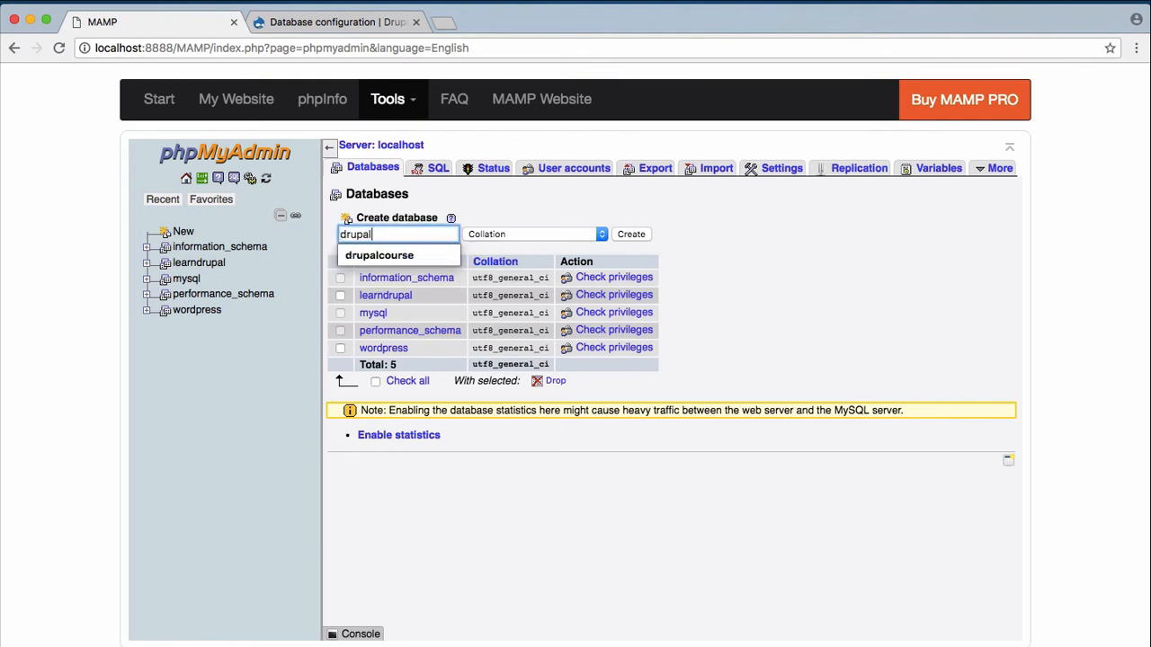
{"action": "type", "text": "course"}
{"action": "left_click", "coordinate": [635, 236]}
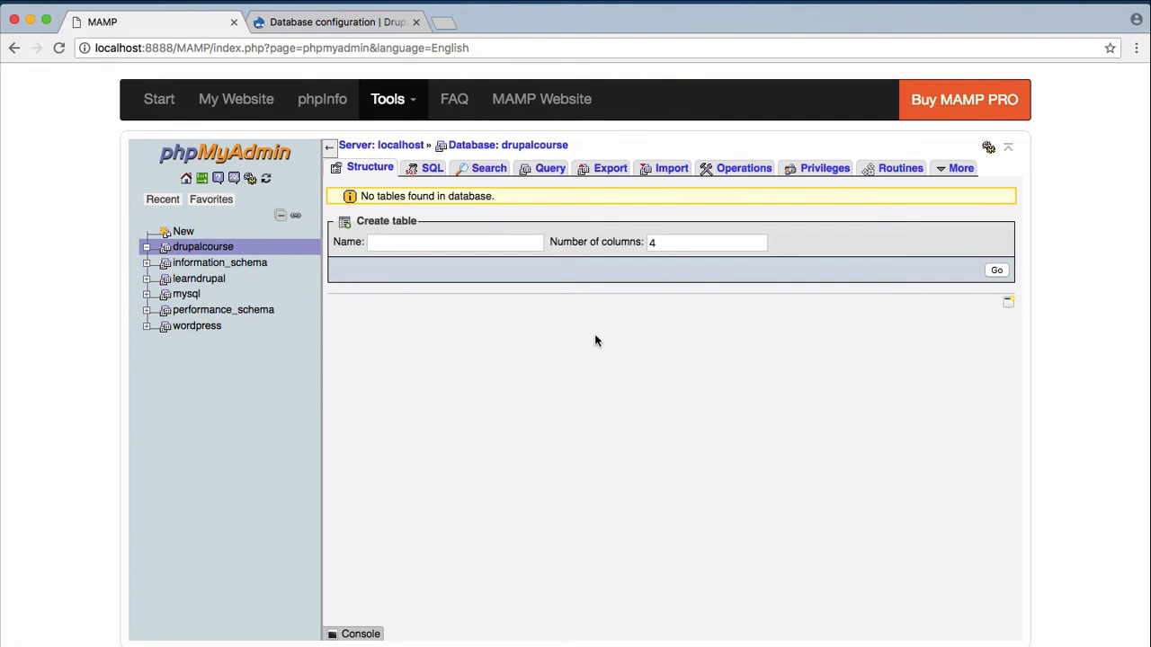
{"action": "left_click", "coordinate": [360, 25]}
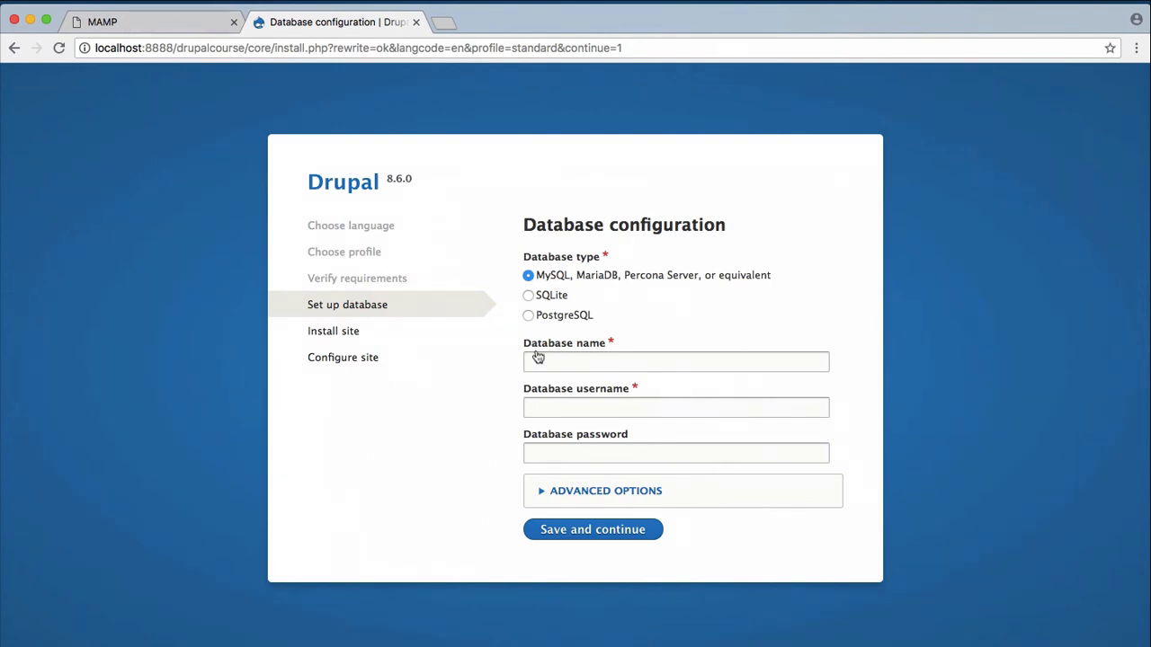
Bring up MAMP's WebStart page in a new tab, find the MySQL username and password, and return to Drupal.
{"action": "key", "text": "ctrl+Up"}
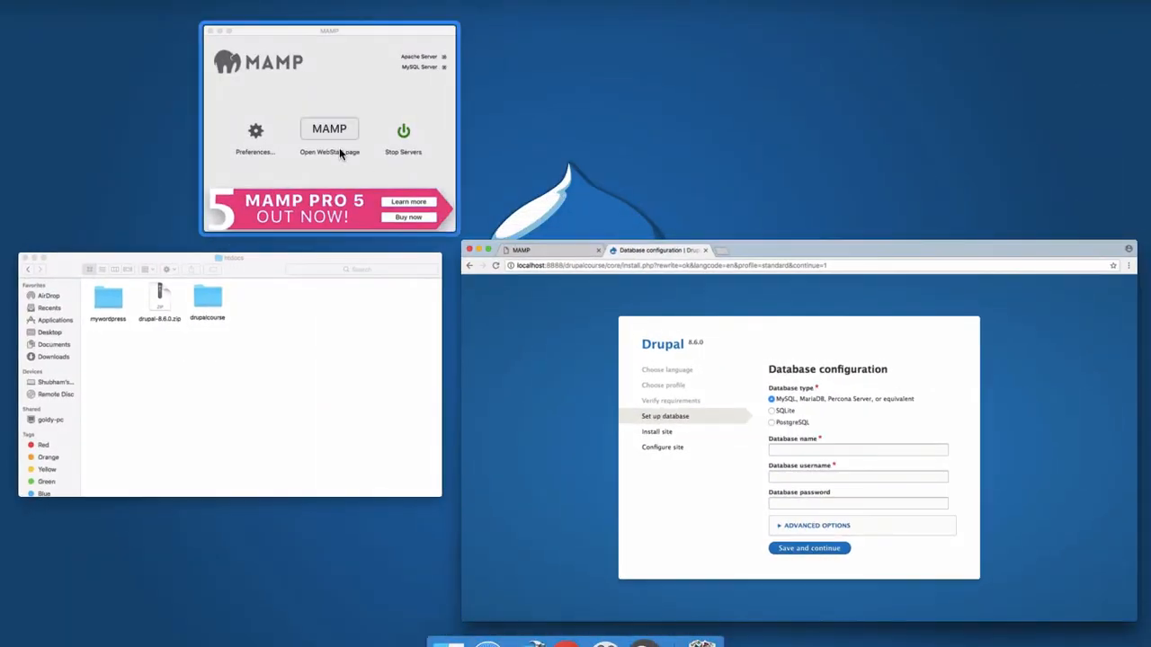
{"action": "left_click", "coordinate": [437, 184]}
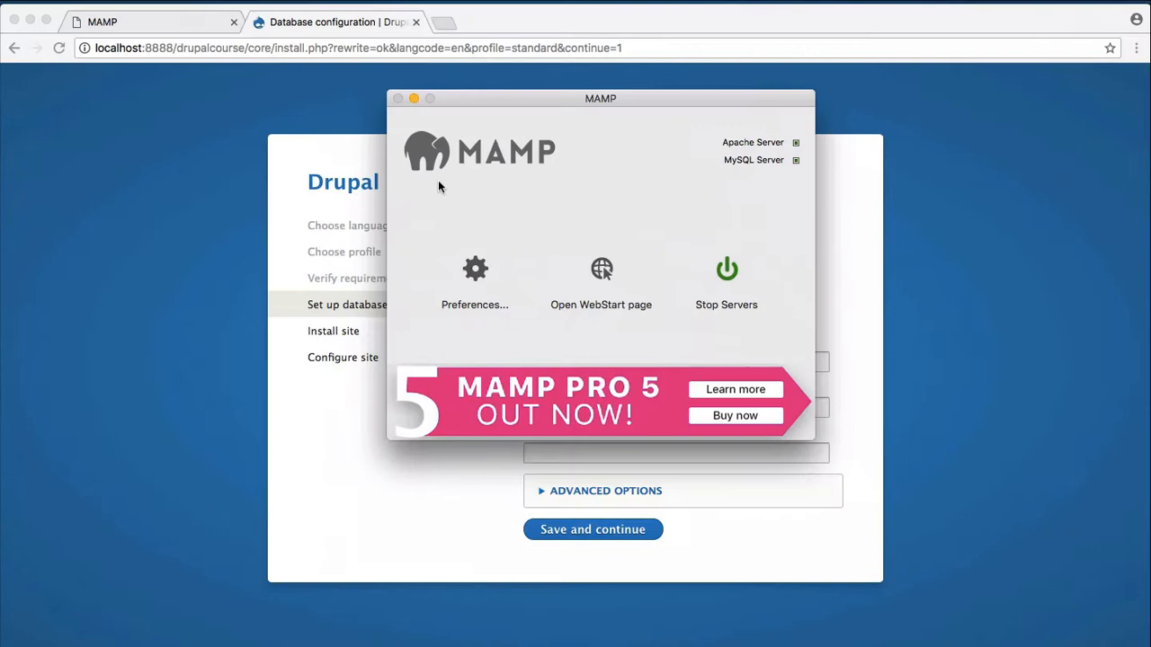
{"action": "left_click", "coordinate": [595, 275]}
{"action": "scroll", "coordinate": [527, 327], "scroll_direction": "down", "scroll_amount": 5}
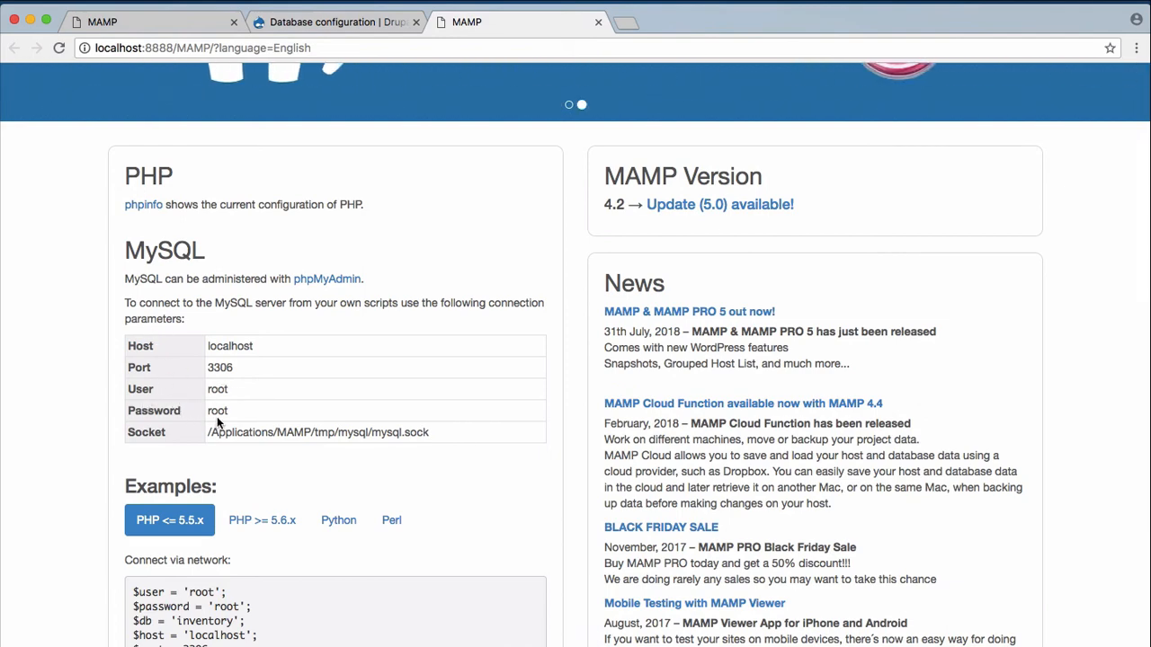
{"action": "left_click", "coordinate": [314, 28]}
Enter database username root, its password, and database name drupalcourse, then save and continue.
{"action": "left_click", "coordinate": [634, 409]}
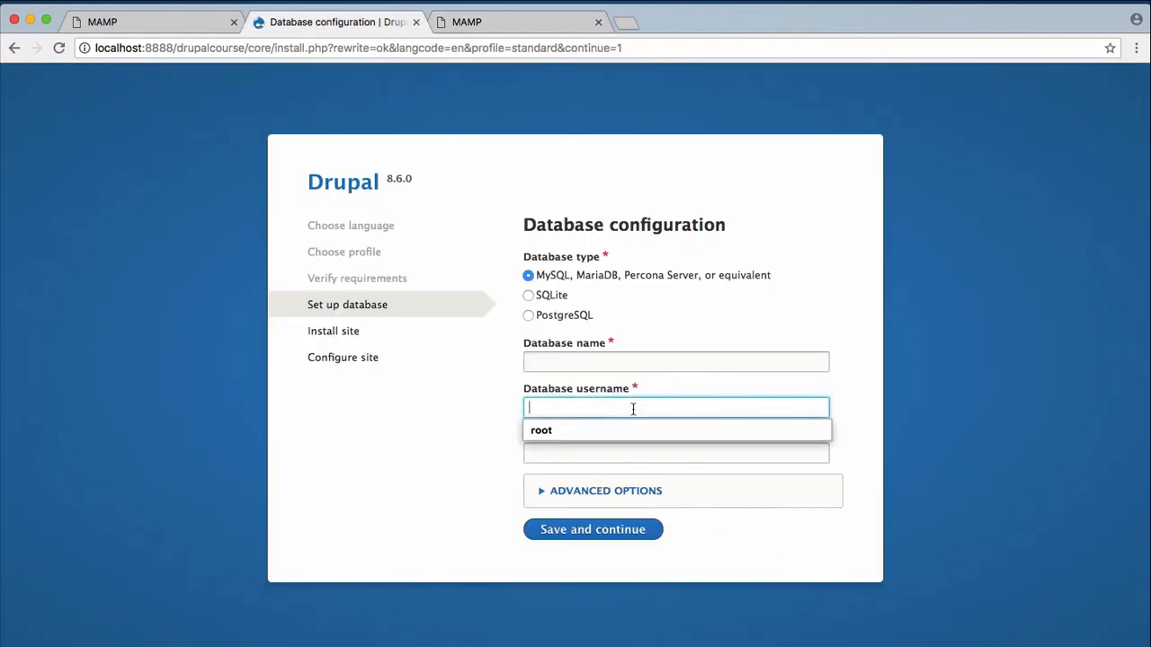
{"action": "type", "text": "root"}
{"action": "left_click", "coordinate": [607, 460]}
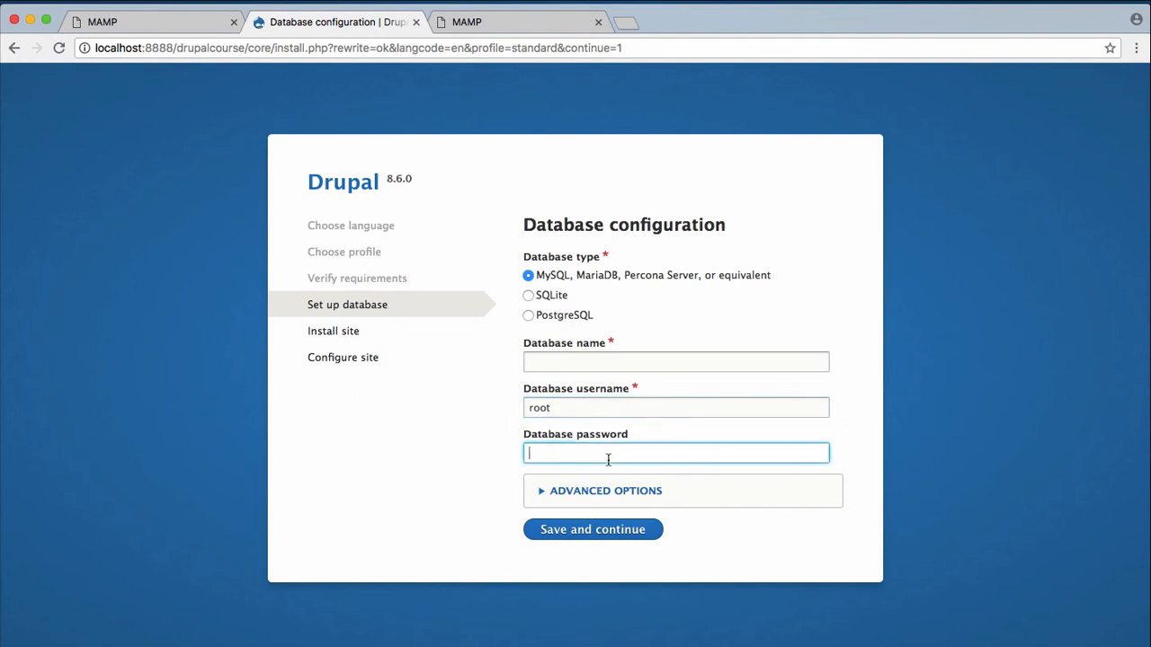
{"action": "type", "text": "root"}
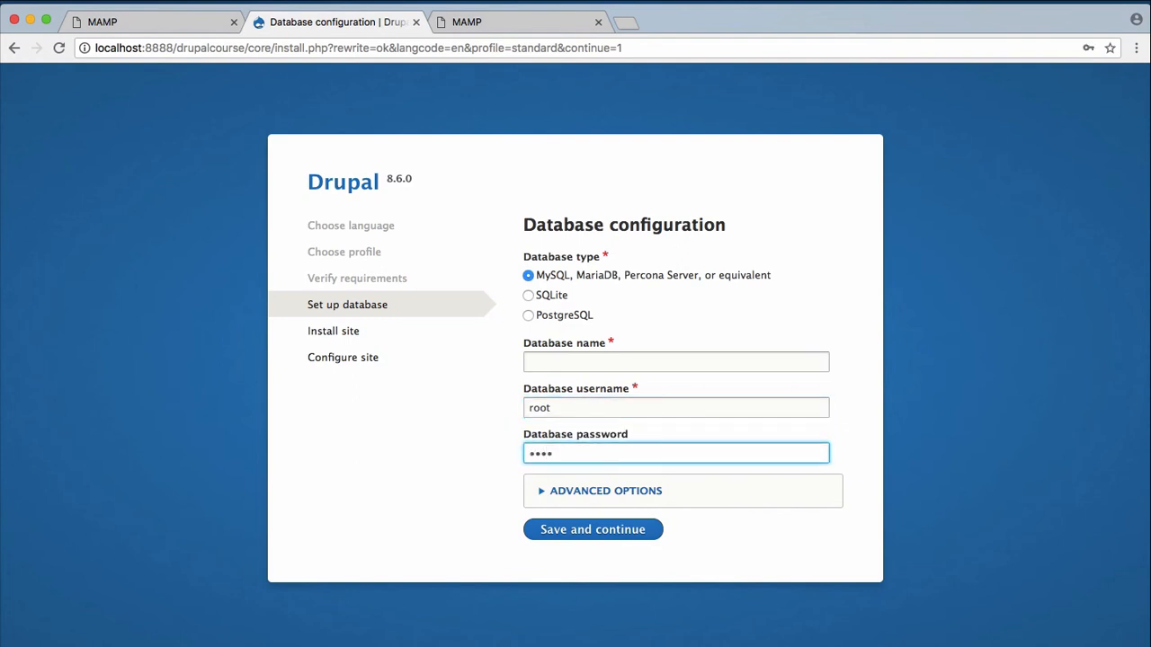
{"action": "left_click", "coordinate": [560, 363]}
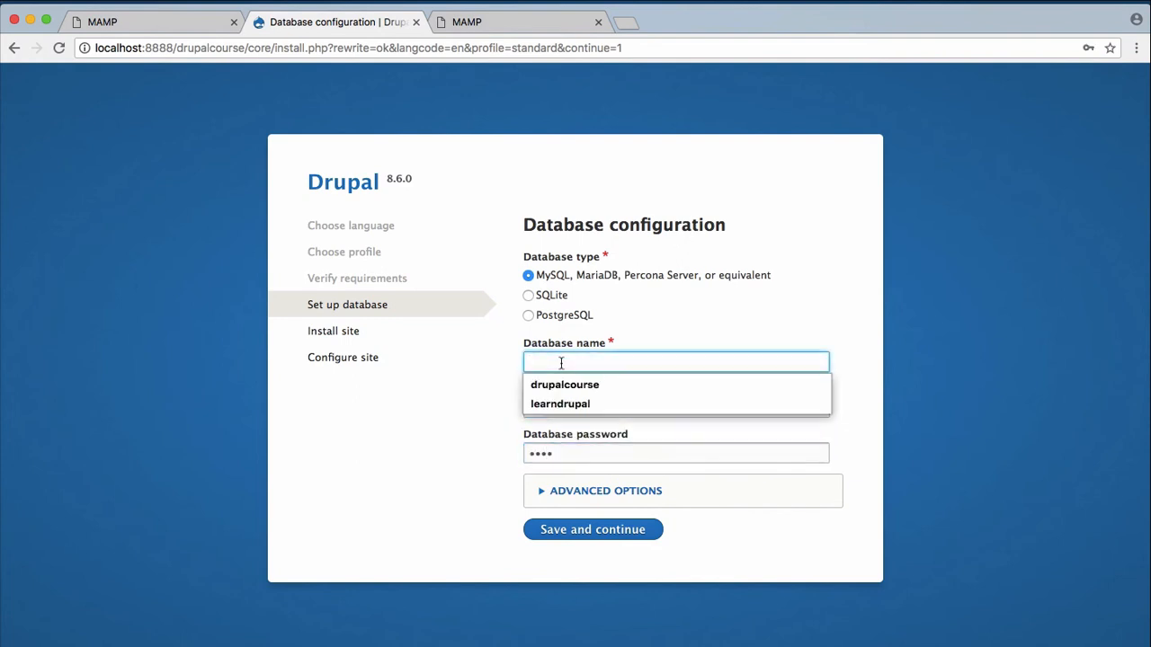
{"action": "left_click", "coordinate": [566, 385]}
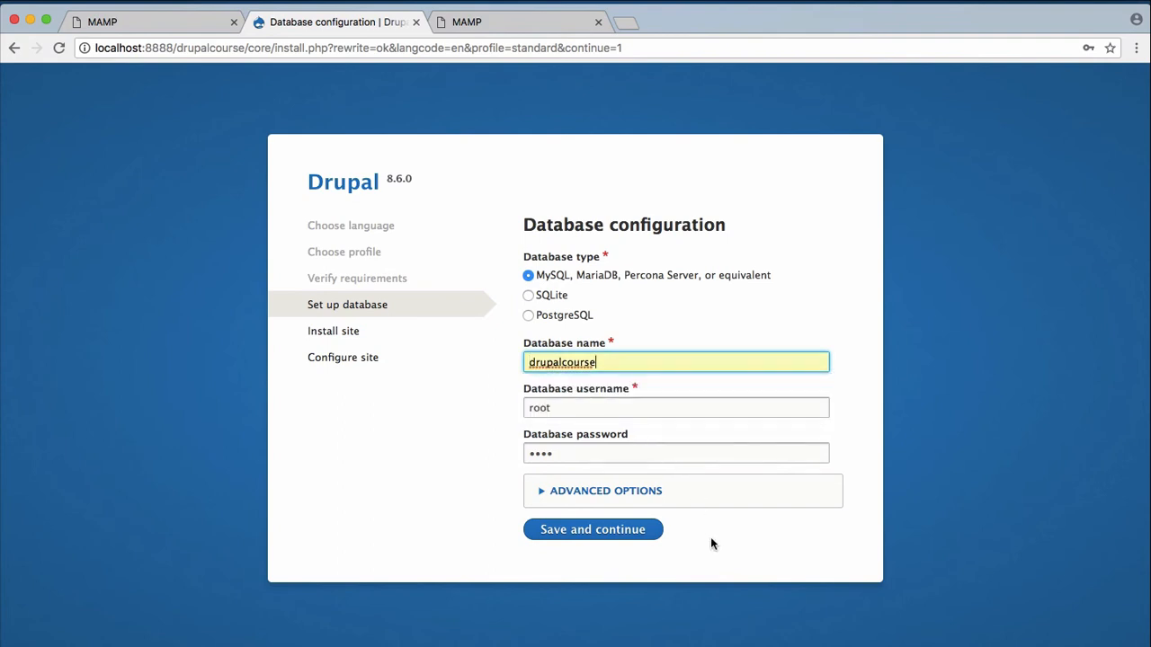
{"action": "left_click", "coordinate": [640, 534]}
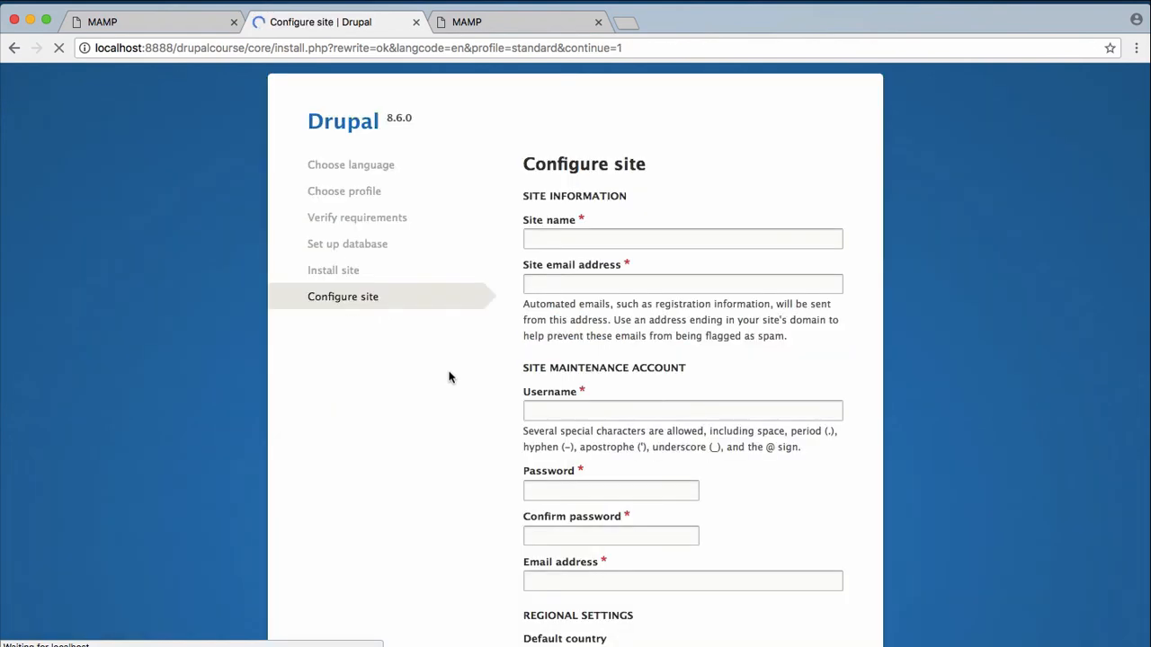
Set the site name to 'Learn Drupal' and fill in the saved site email address.
{"action": "left_click", "coordinate": [576, 242]}
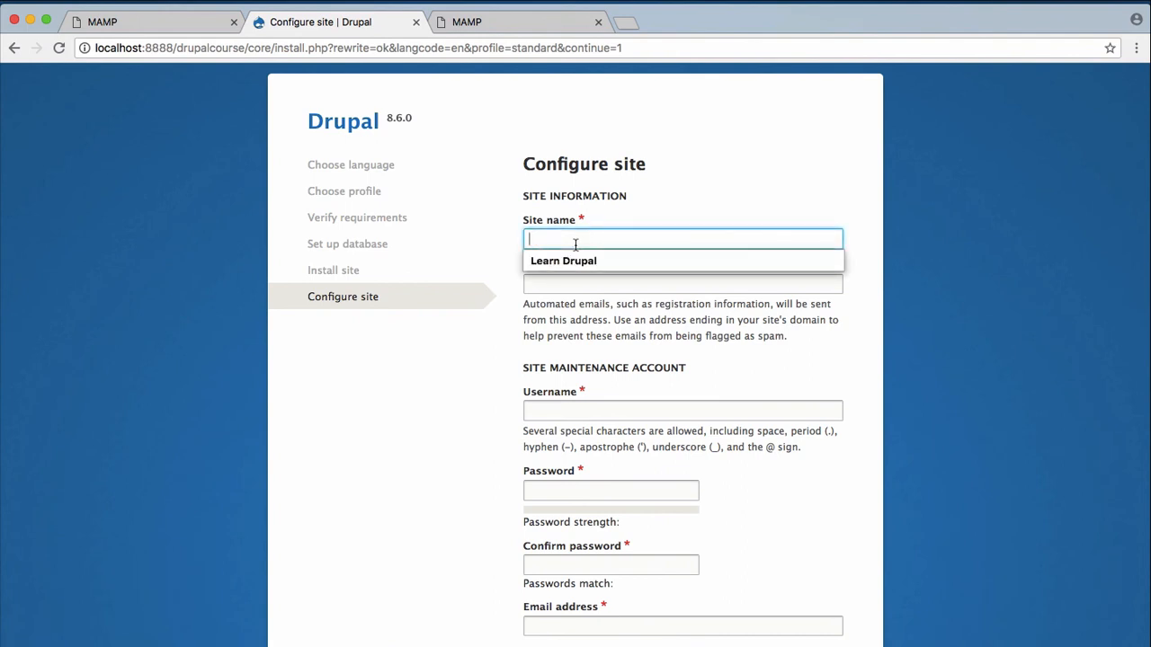
{"action": "left_click", "coordinate": [586, 260]}
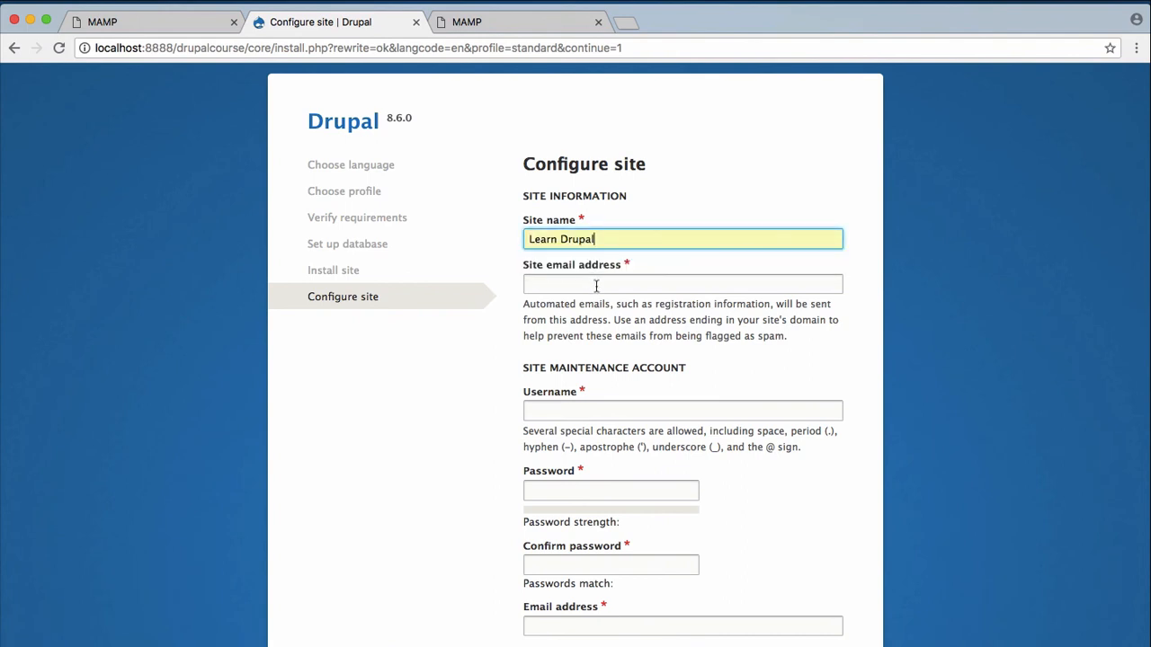
{"action": "left_click", "coordinate": [597, 287]}
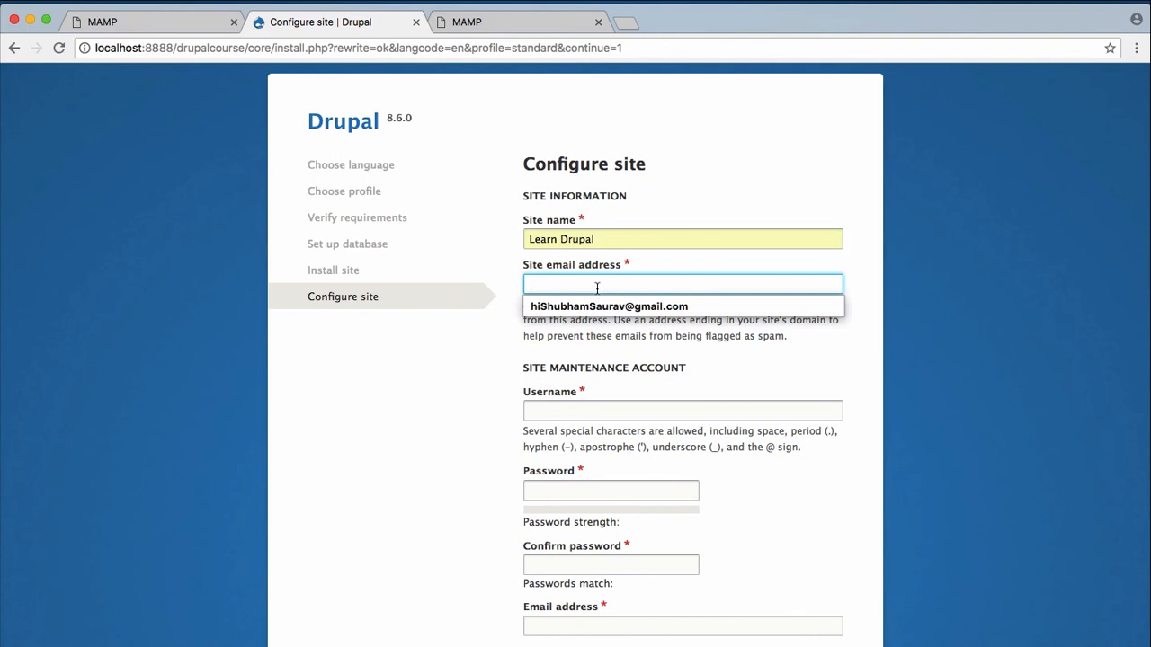
{"action": "left_click", "coordinate": [602, 309]}
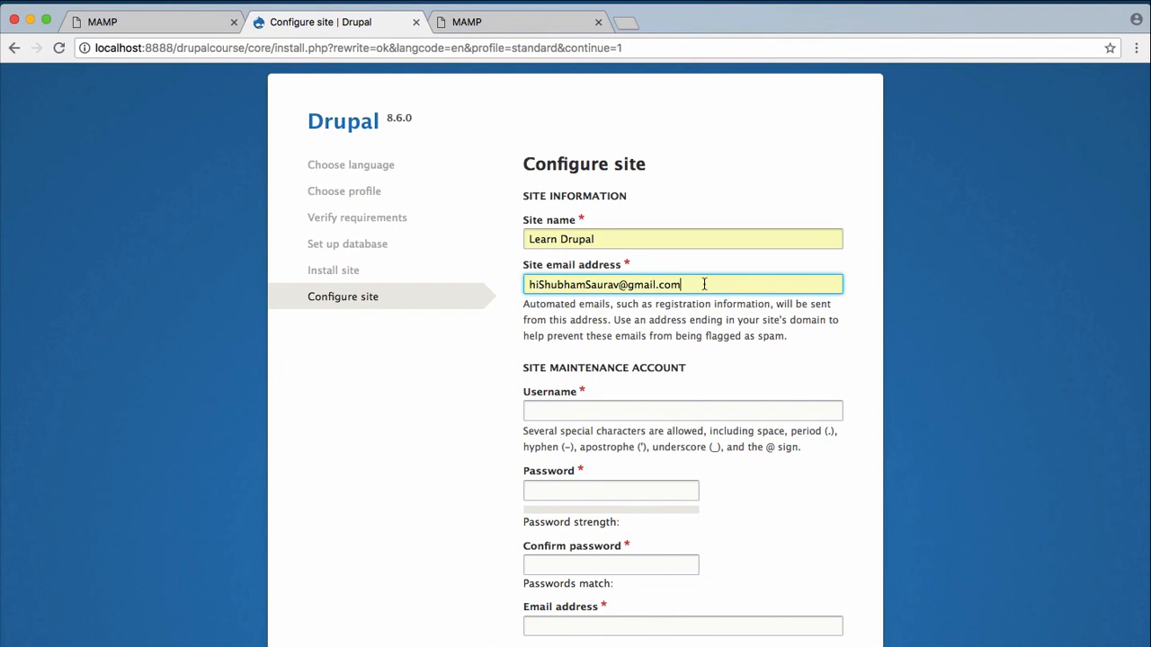
{"action": "scroll", "coordinate": [580, 423], "scroll_direction": "down", "scroll_amount": 3}
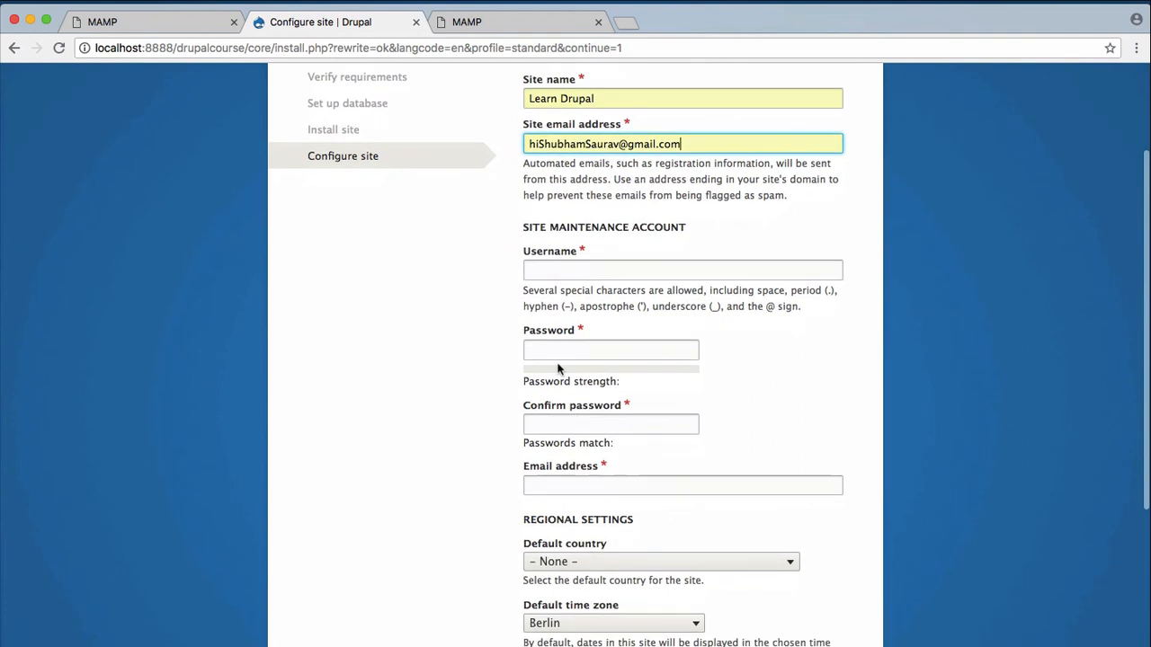
Fill in the saved maintenance username and enter a matching password in both password fields.
{"action": "left_click", "coordinate": [566, 277]}
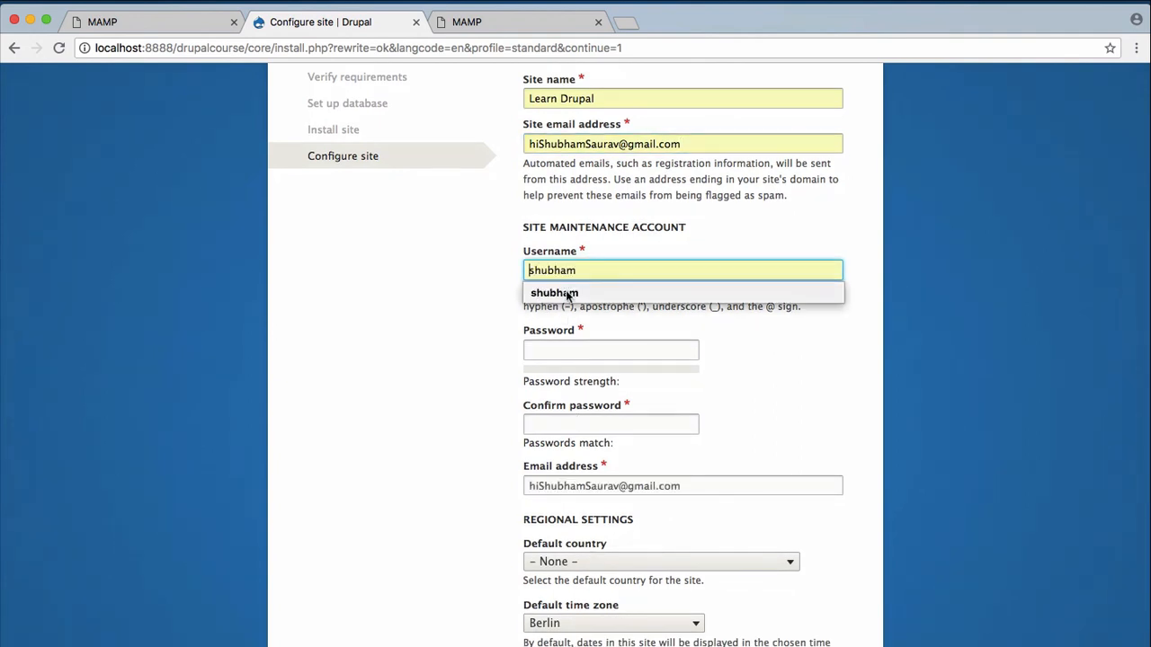
{"action": "left_click", "coordinate": [568, 293]}
{"action": "scroll", "coordinate": [567, 293], "scroll_direction": "down", "scroll_amount": 2}
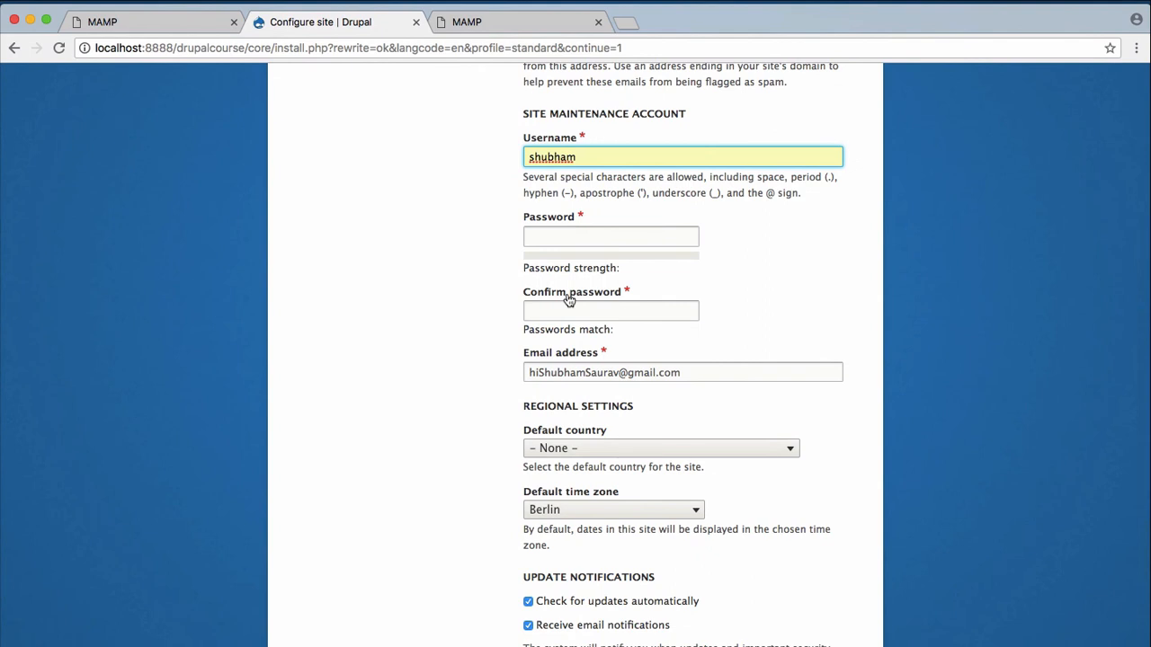
{"action": "left_click", "coordinate": [577, 237]}
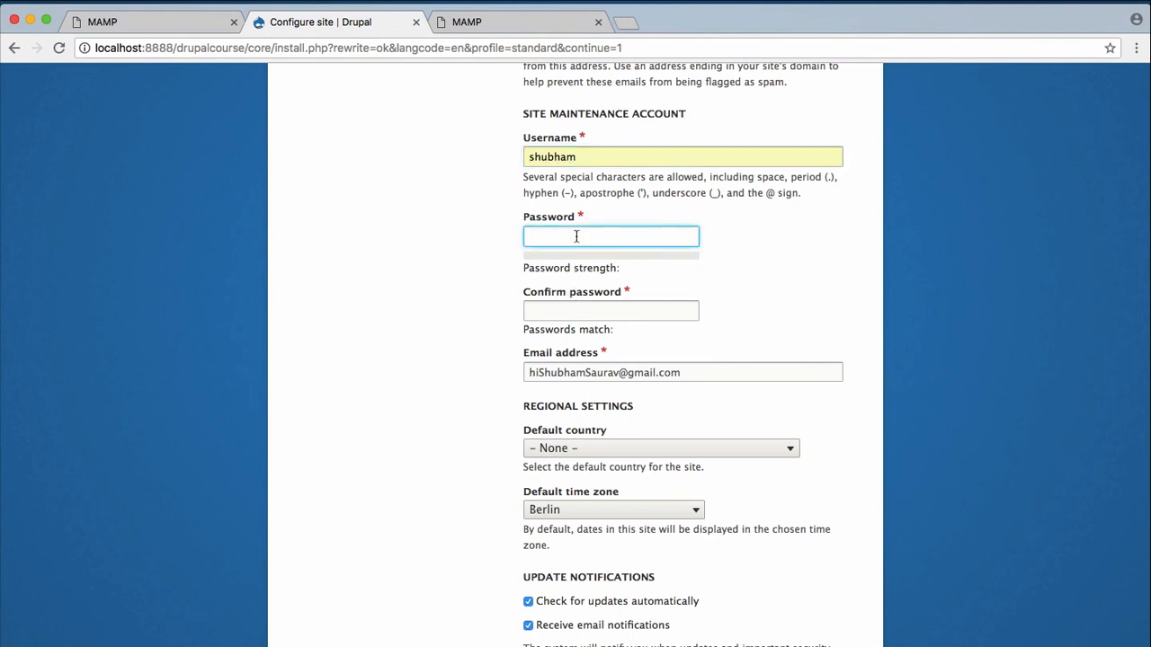
{"action": "type", "text": "aaaaaaaaaaaaa"}
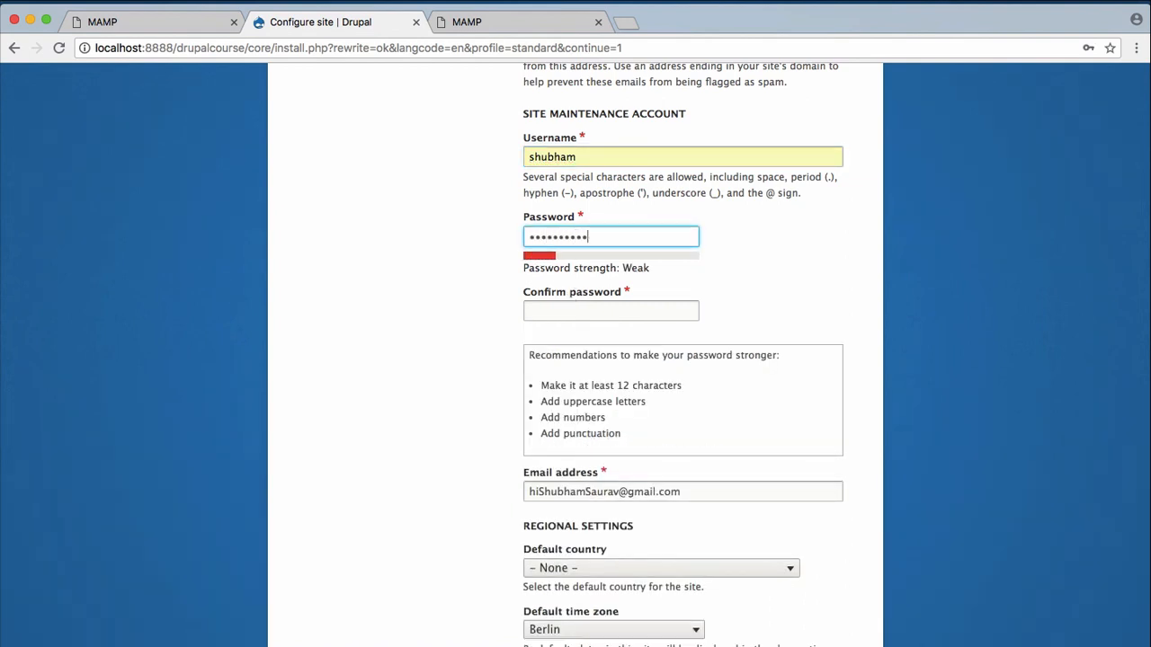
{"action": "key", "text": "Tab"}
{"action": "type", "text": "•••••••••••••"}
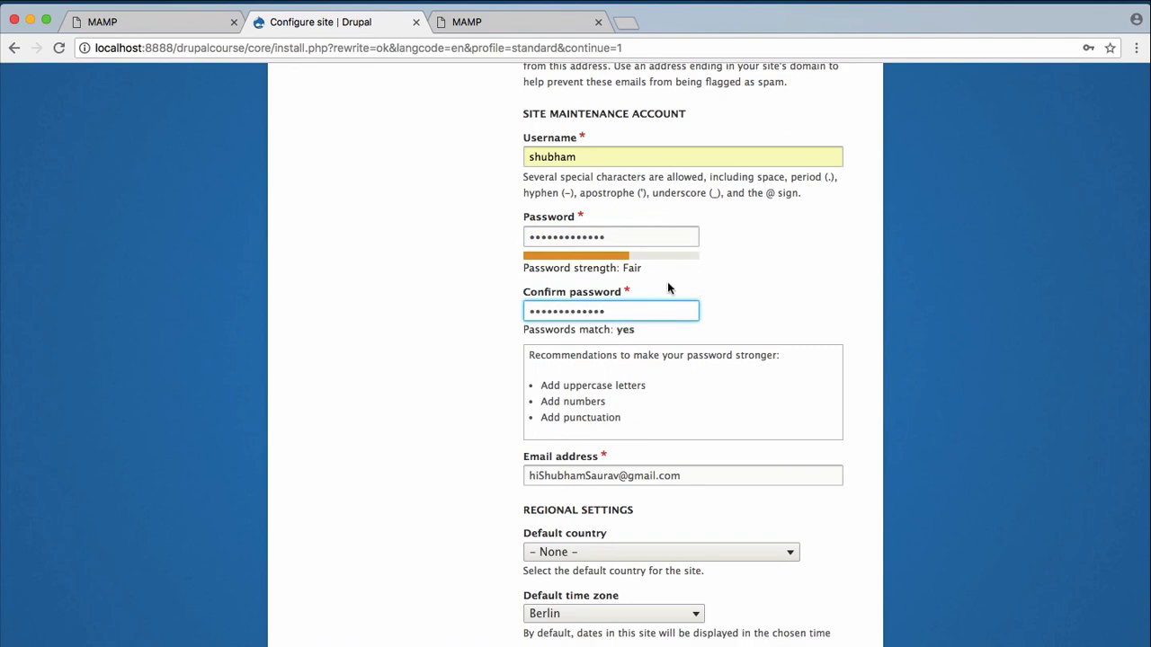
{"action": "scroll", "coordinate": [670, 288], "scroll_direction": "down", "scroll_amount": 5}
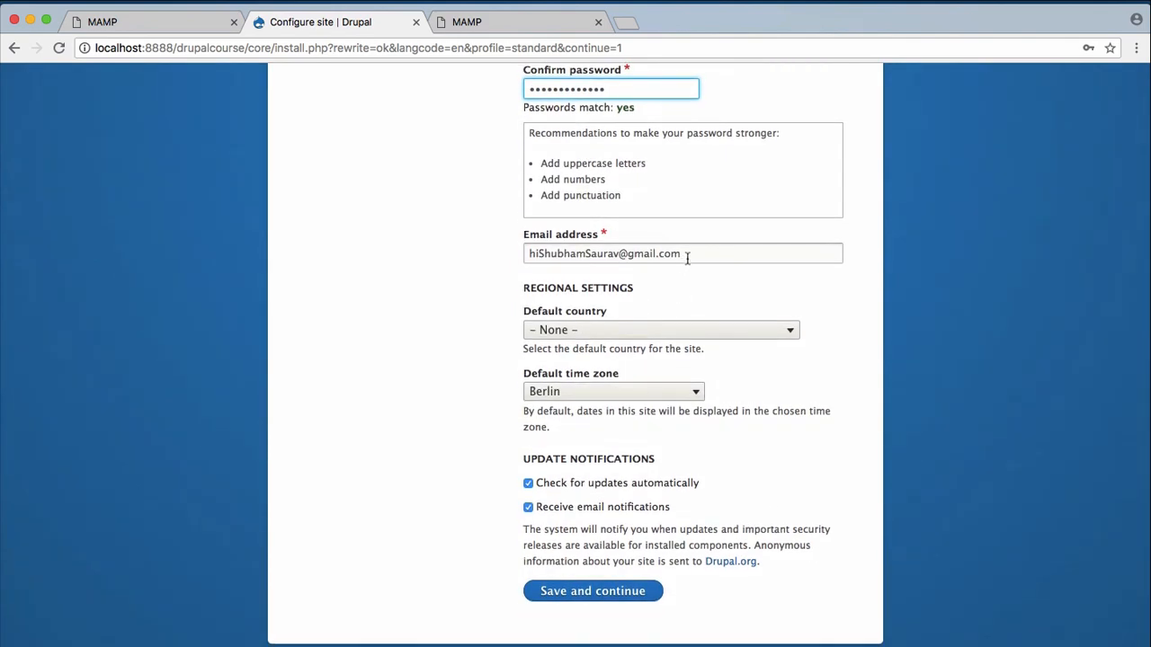
Choose India as the site's default country.
{"action": "left_click", "coordinate": [654, 331]}
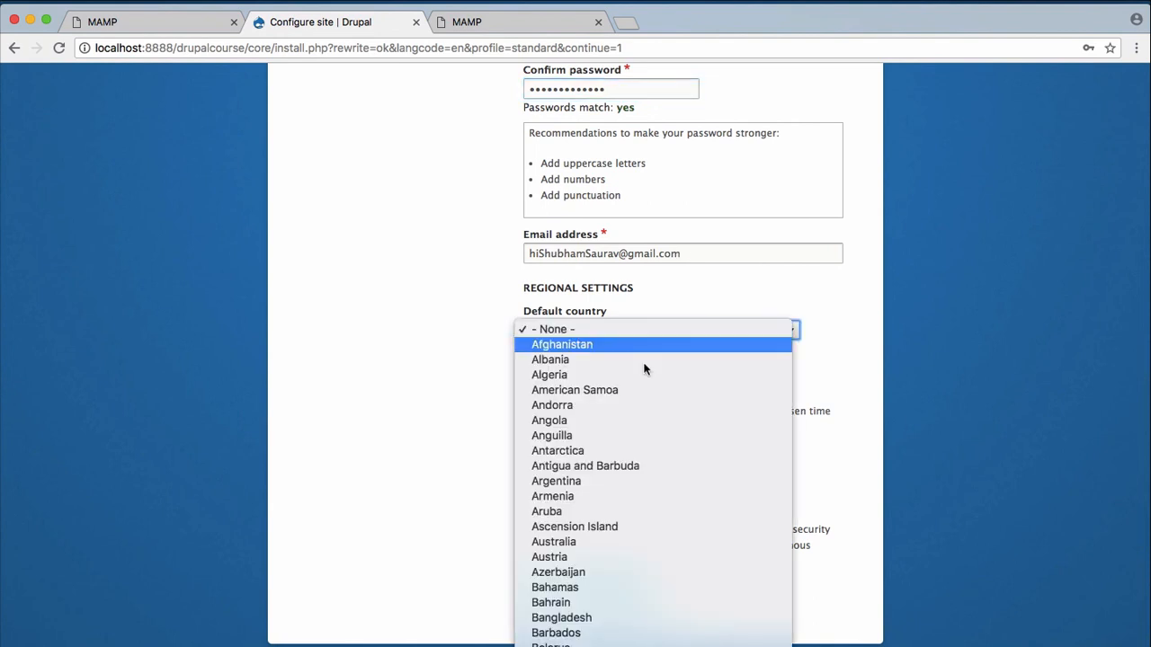
{"action": "scroll", "coordinate": [674, 108], "scroll_direction": "down", "scroll_amount": 15}
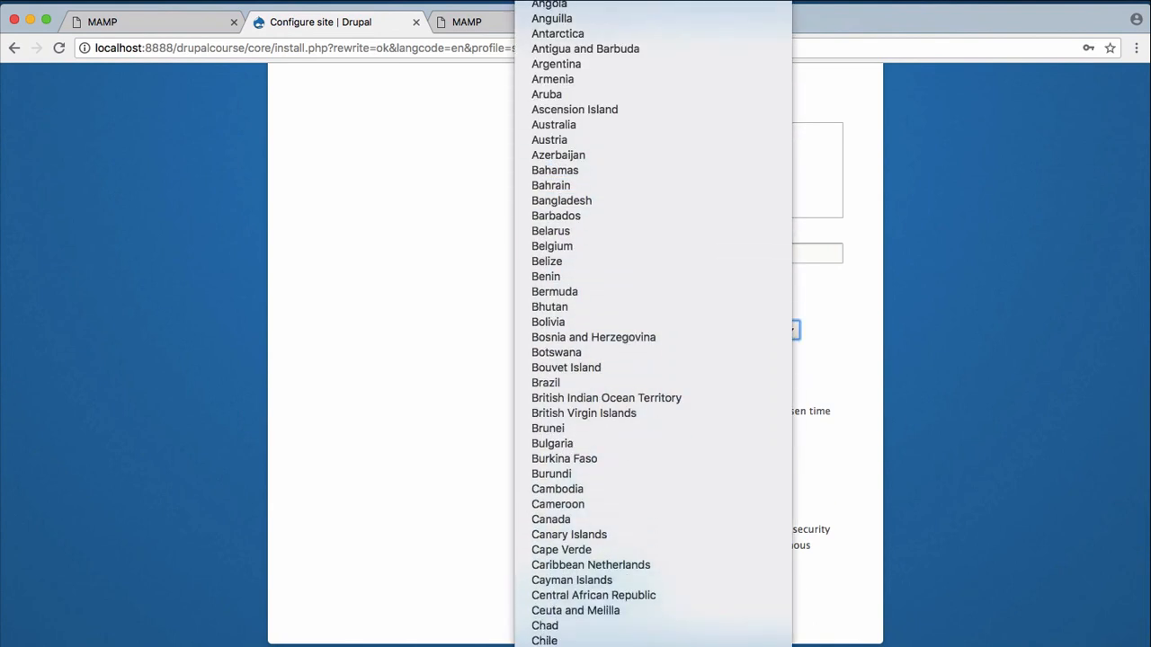
{"action": "left_click", "coordinate": [677, 92]}
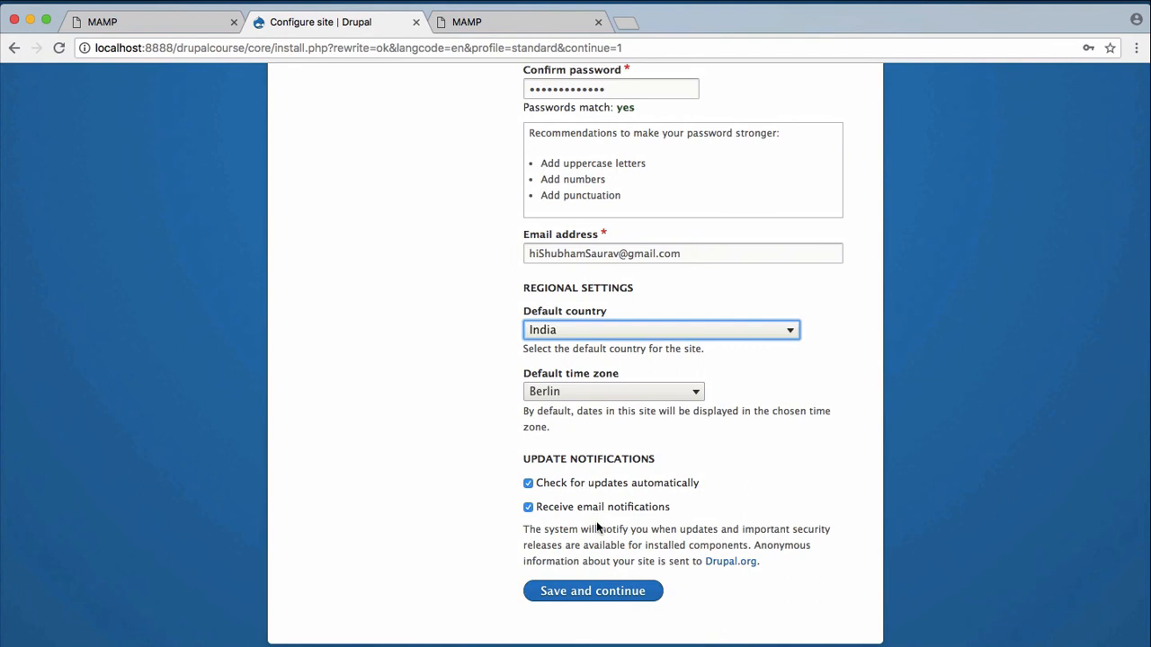
Turn off email update notifications and submit the site configuration.
{"action": "left_click", "coordinate": [438, 531]}
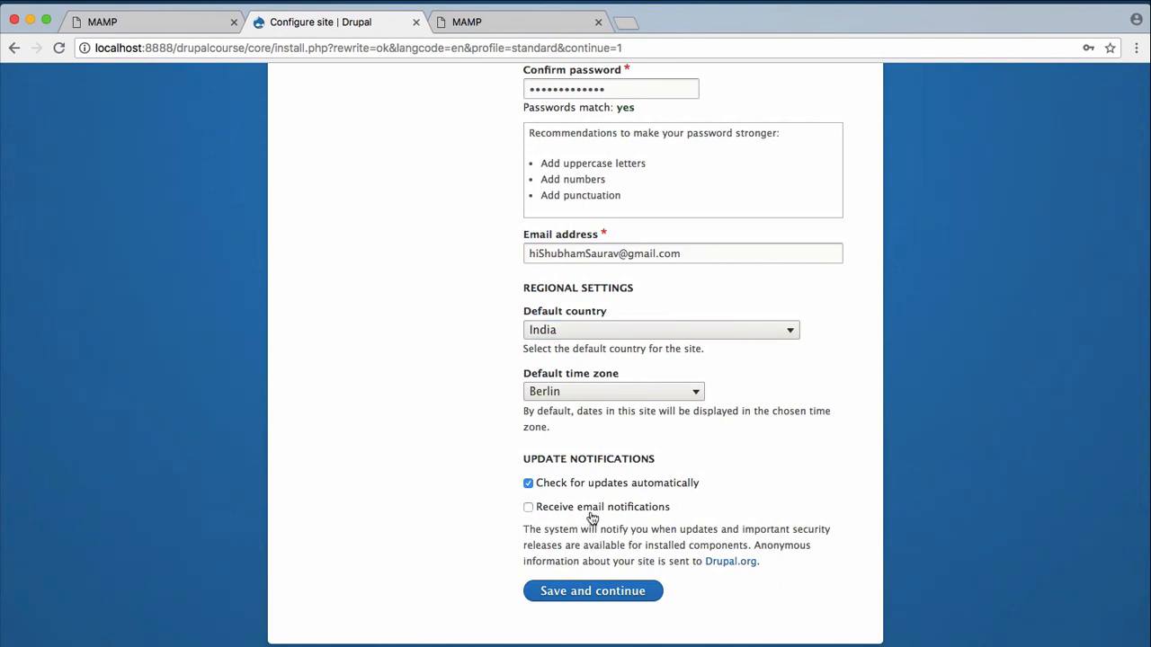
{"action": "left_click", "coordinate": [592, 594]}
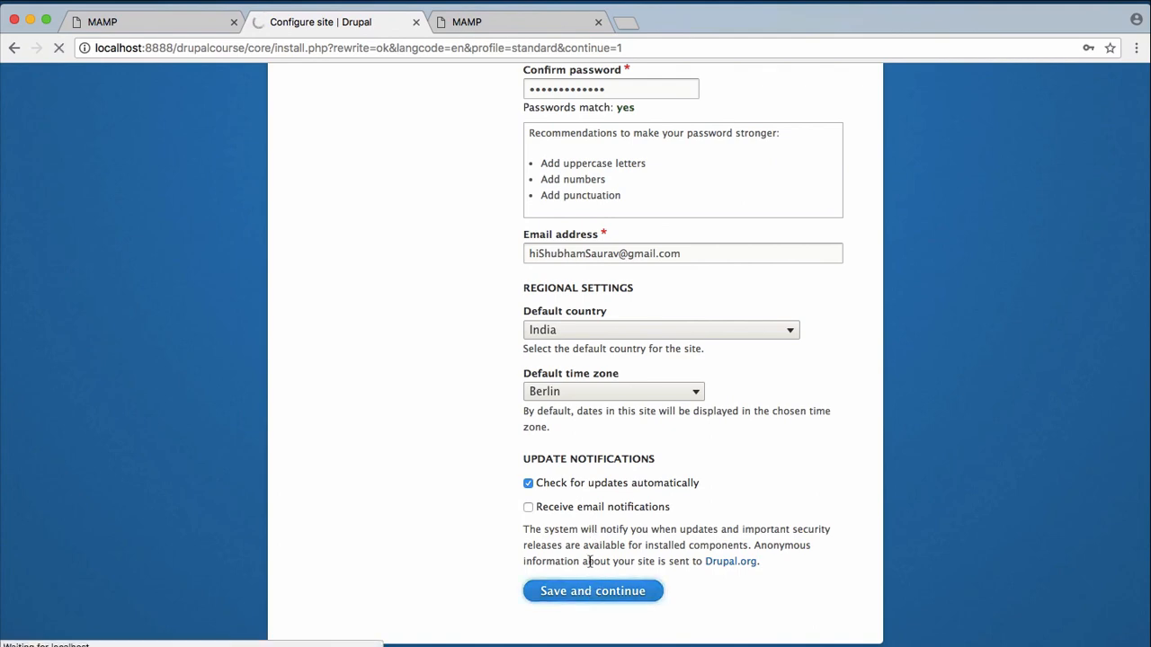
{"action": "scroll", "coordinate": [695, 466], "scroll_direction": "up", "scroll_amount": 6}
{"action": "scroll", "coordinate": [695, 466], "scroll_direction": "down", "scroll_amount": 6}
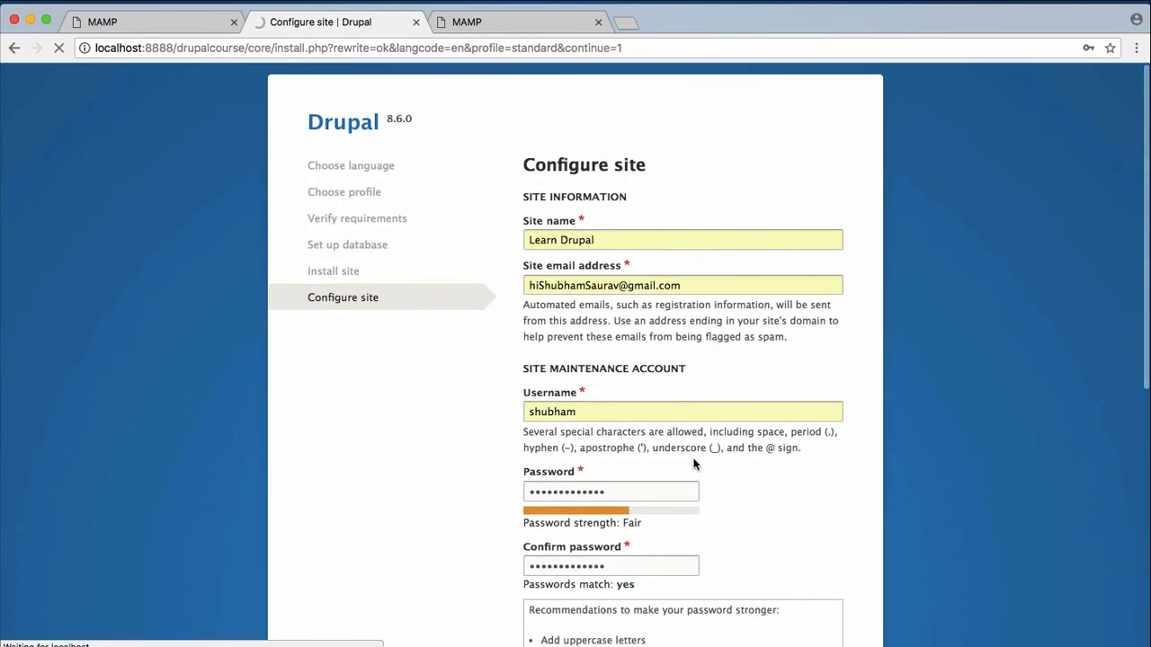
{"action": "scroll", "coordinate": [695, 465], "scroll_direction": "up", "scroll_amount": 6}
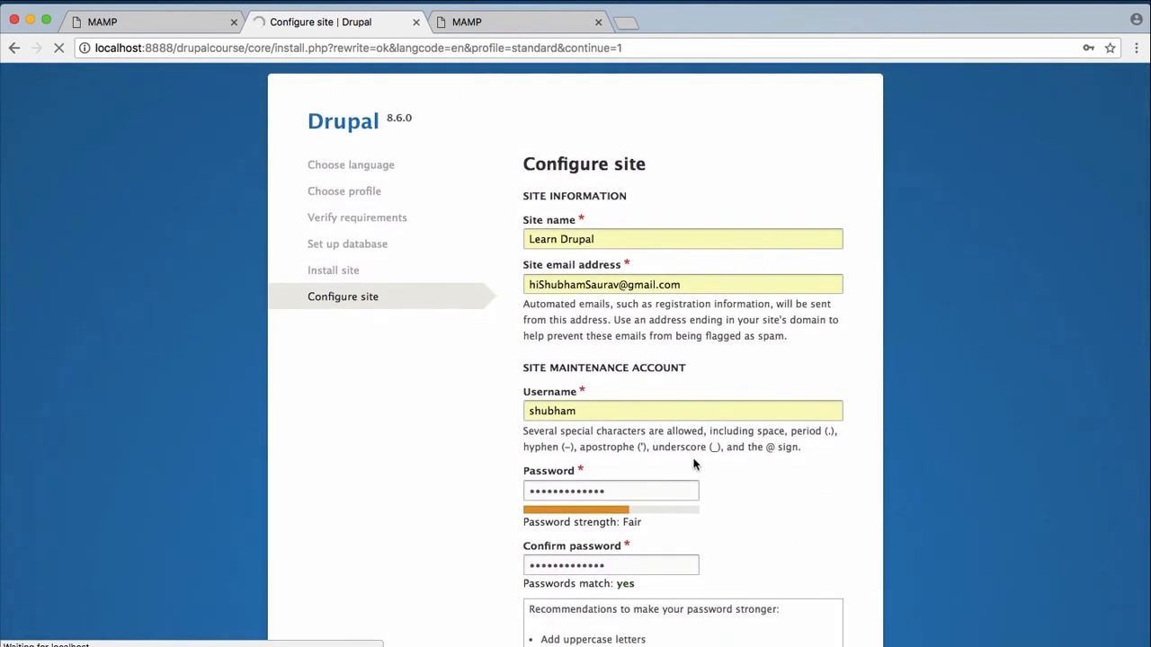